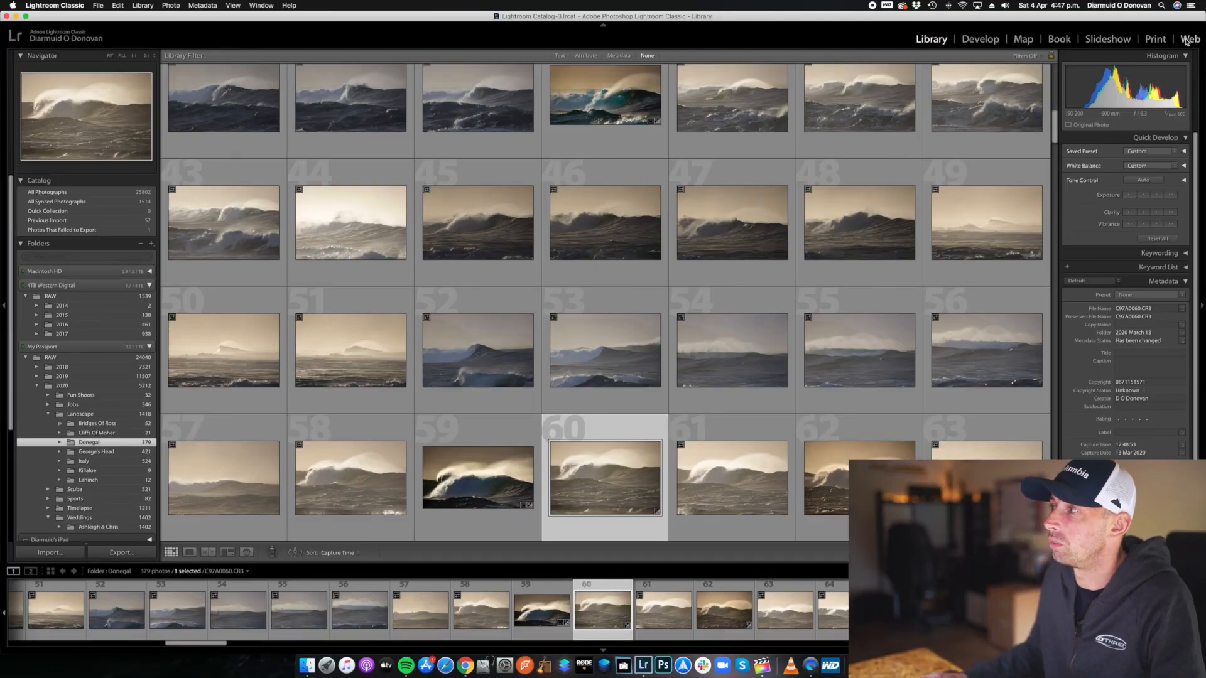
Hide the Web, Book and Map modules from the module picker.
right_click(1187, 41)
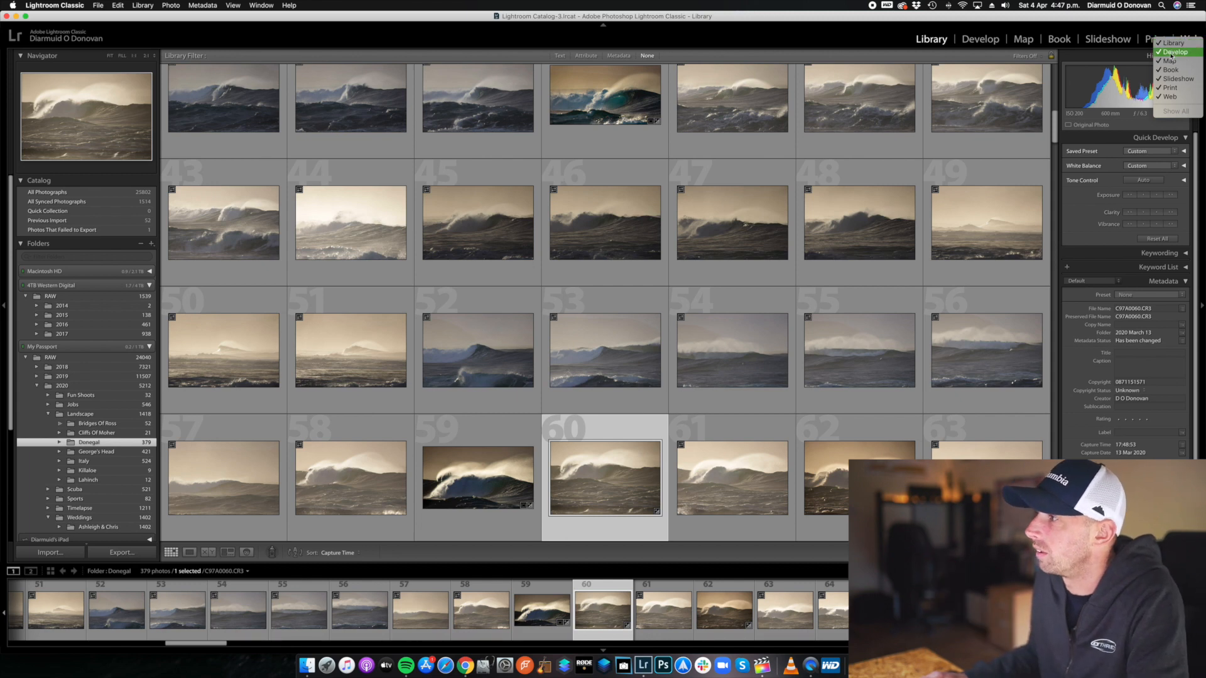
click(1173, 97)
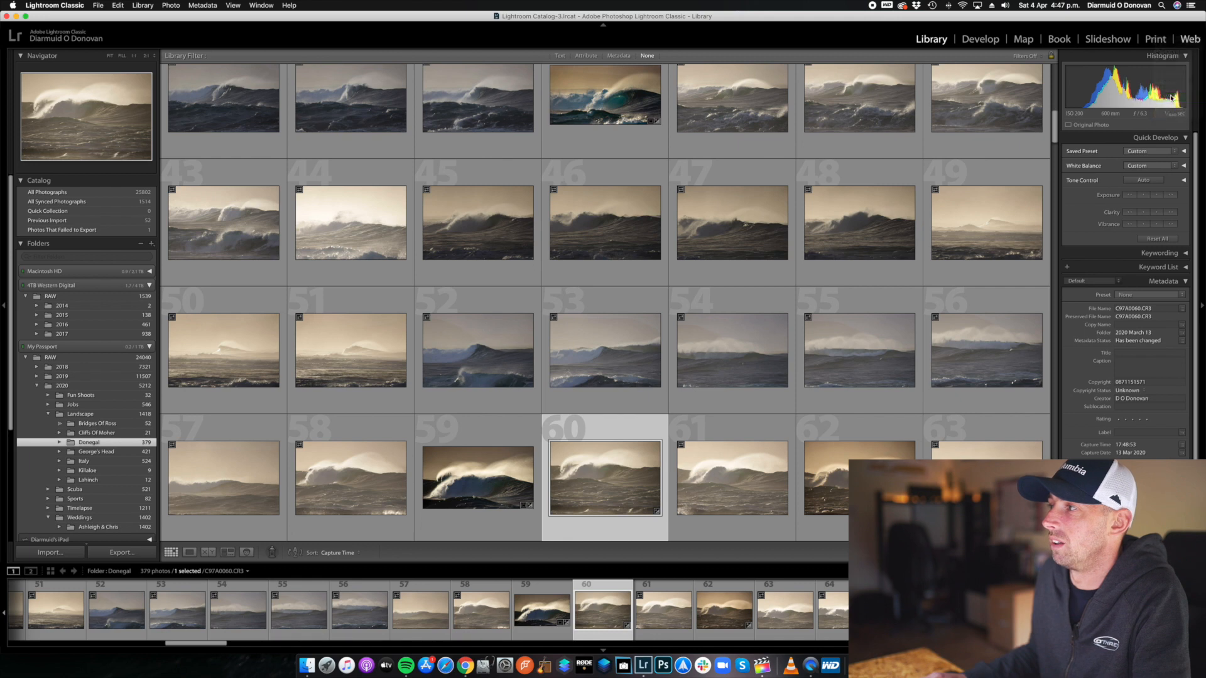
right_click(1184, 41)
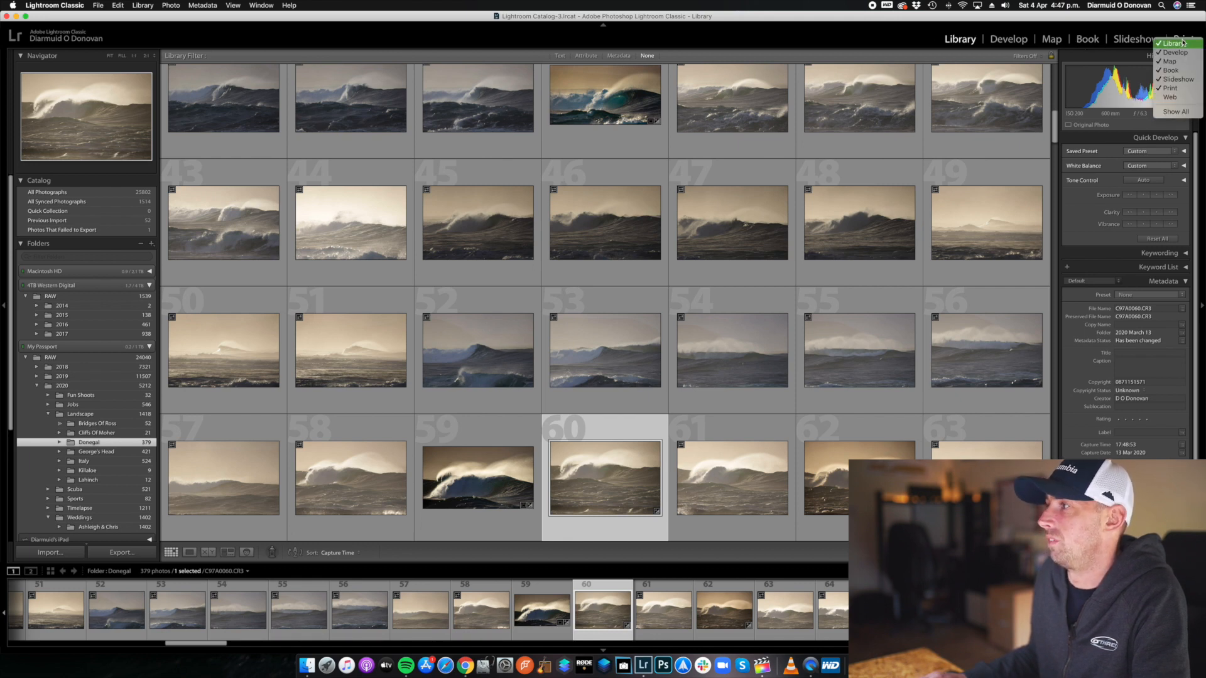
click(1178, 74)
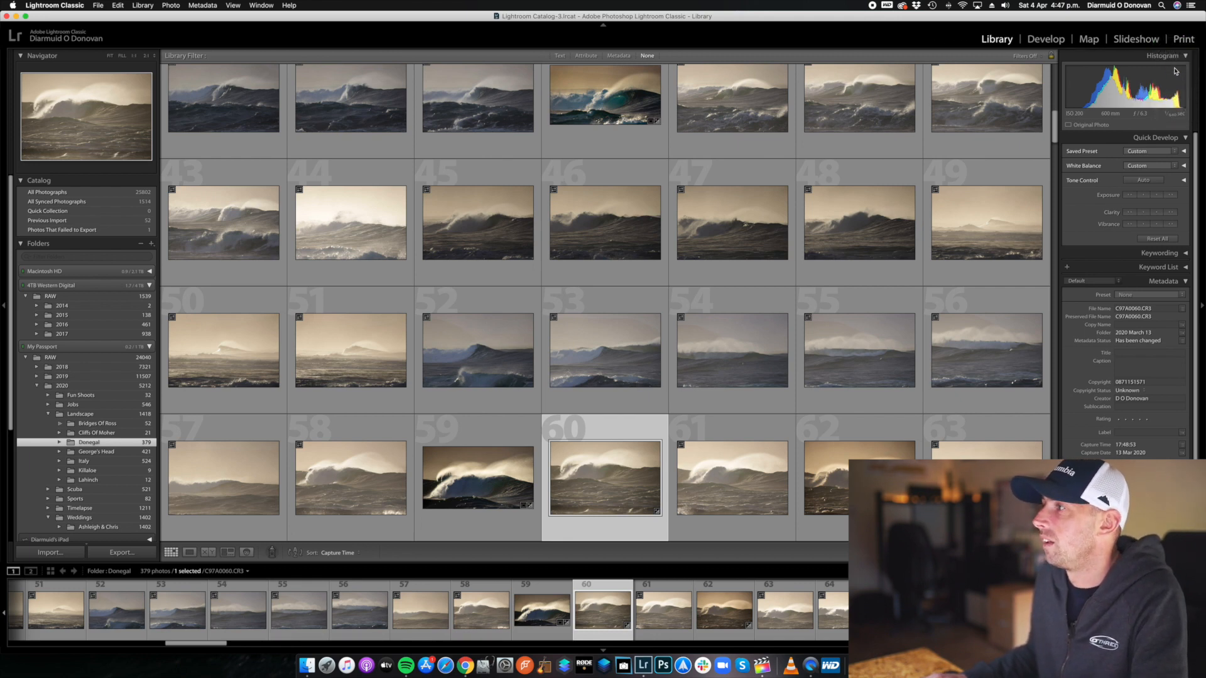
right_click(1181, 42)
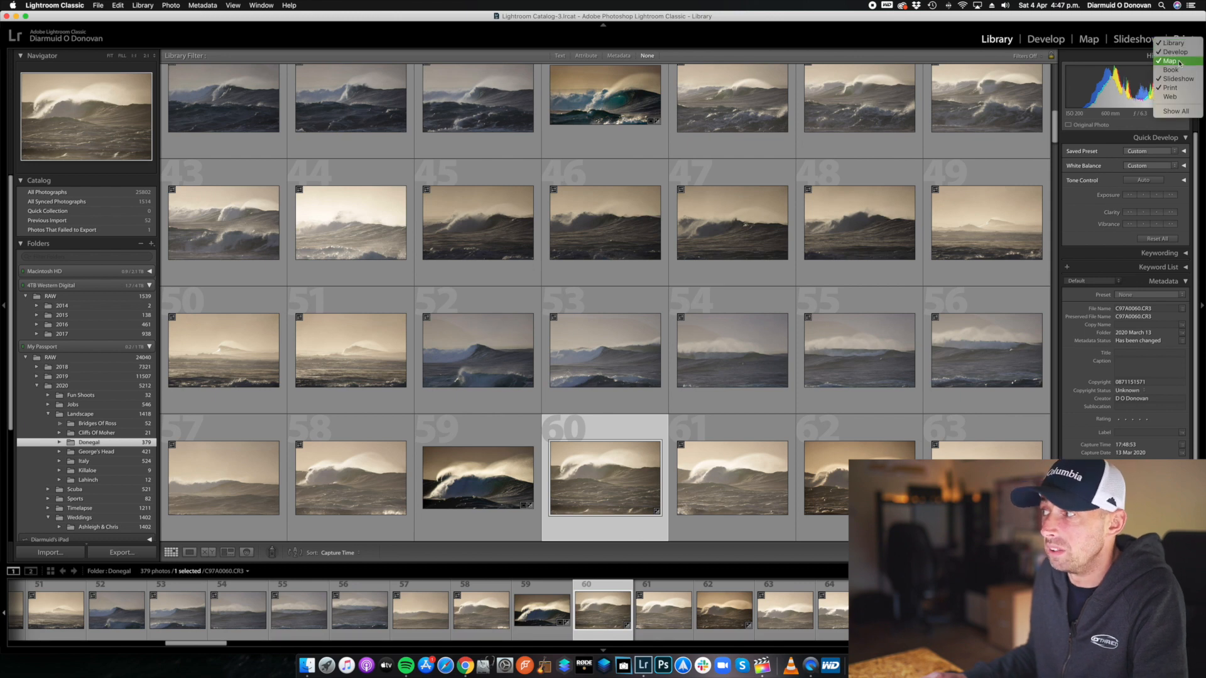
click(1180, 61)
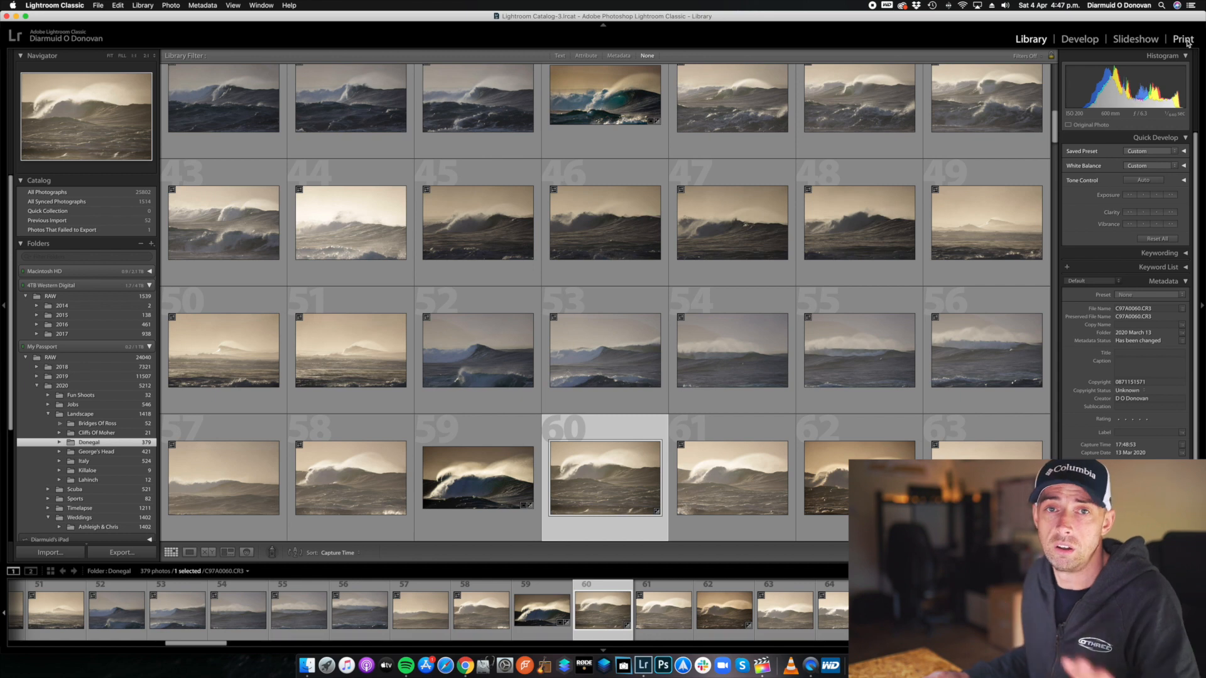
Open the selected wave photo in the Develop module and collapse the three expanded preset groups.
click(1080, 40)
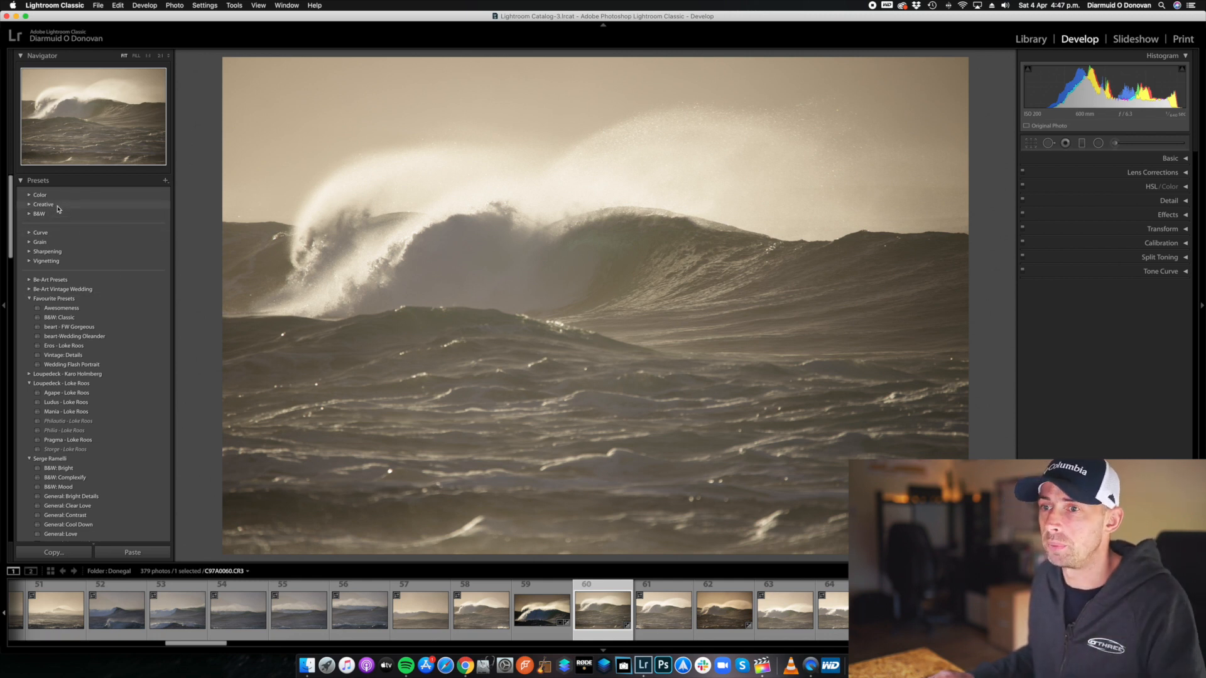
click(29, 299)
click(30, 319)
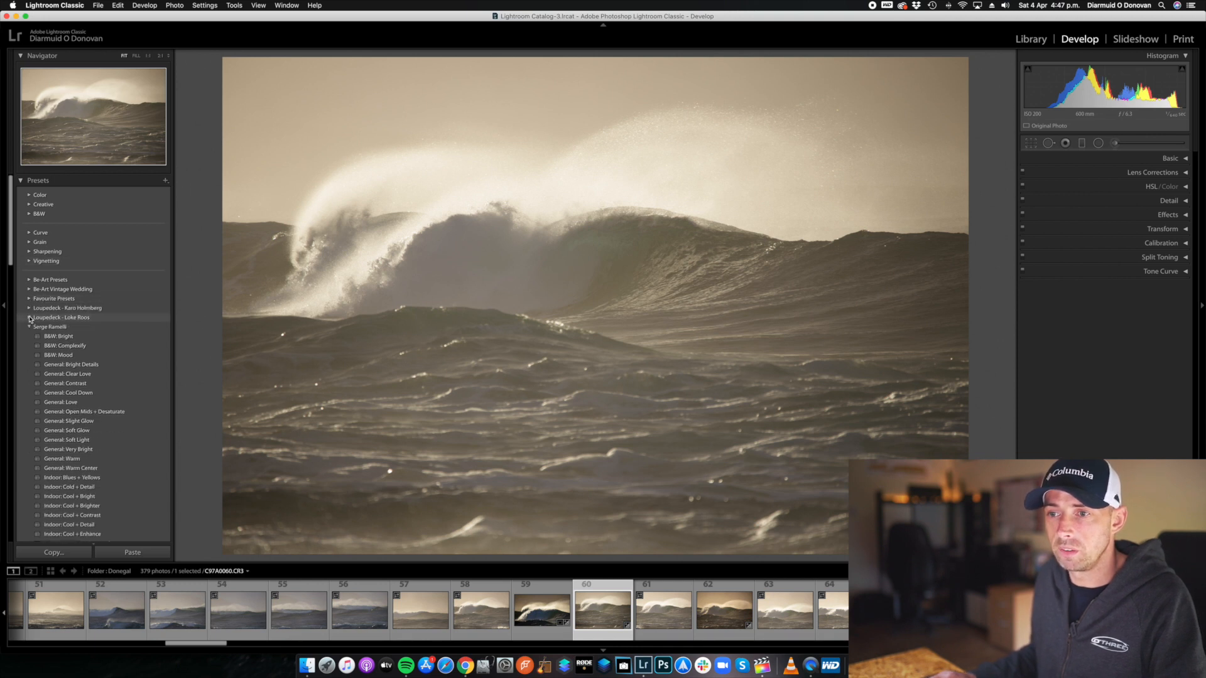
click(30, 328)
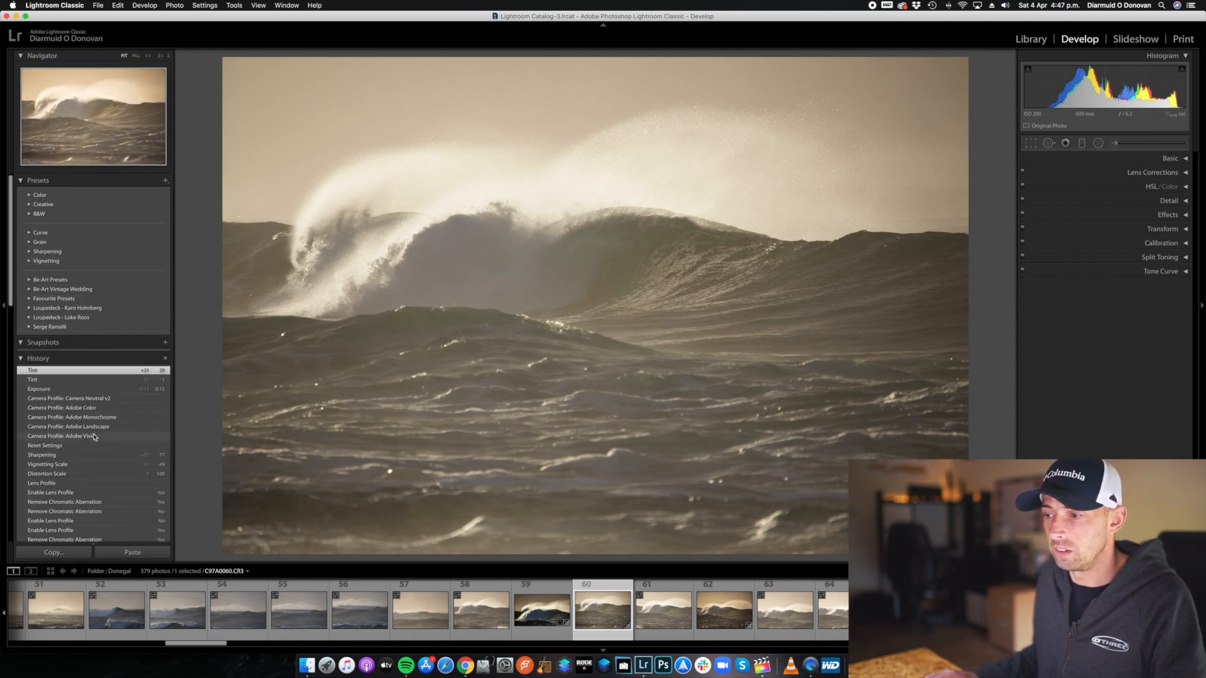
Review the photo's edit history and check the Smart Preview option, cancelling without building one.
scroll(99, 432, down, 4)
scroll(100, 432, down, 6)
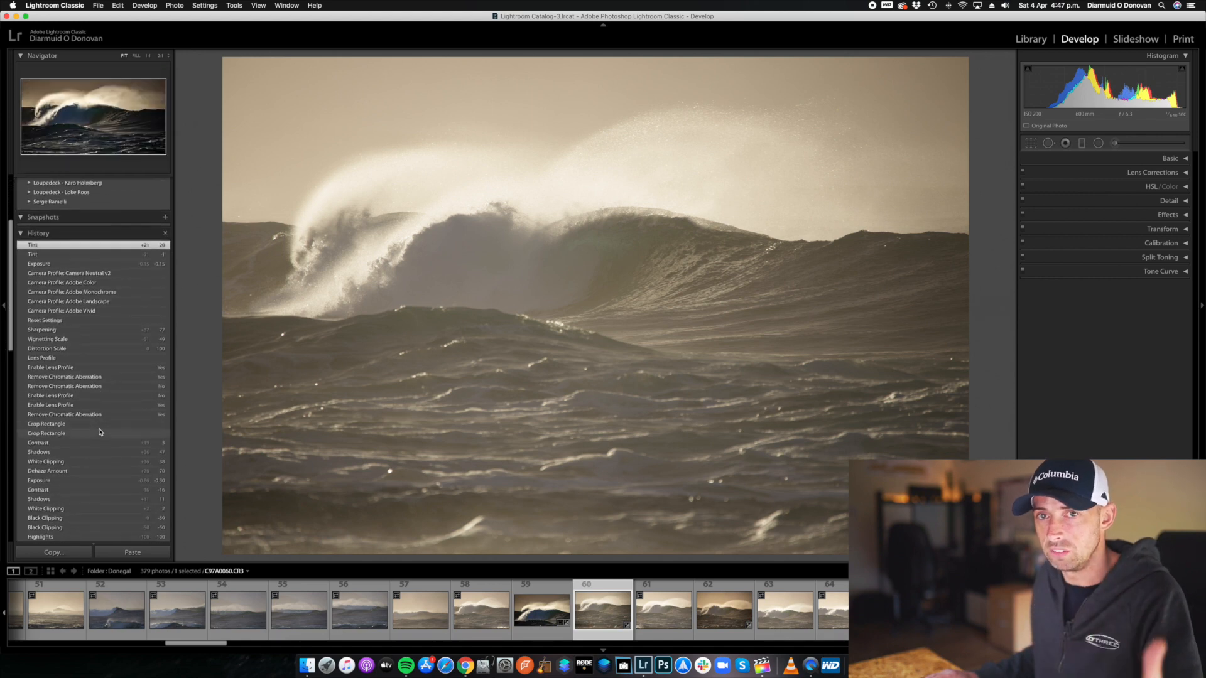
scroll(99, 432, up, 10)
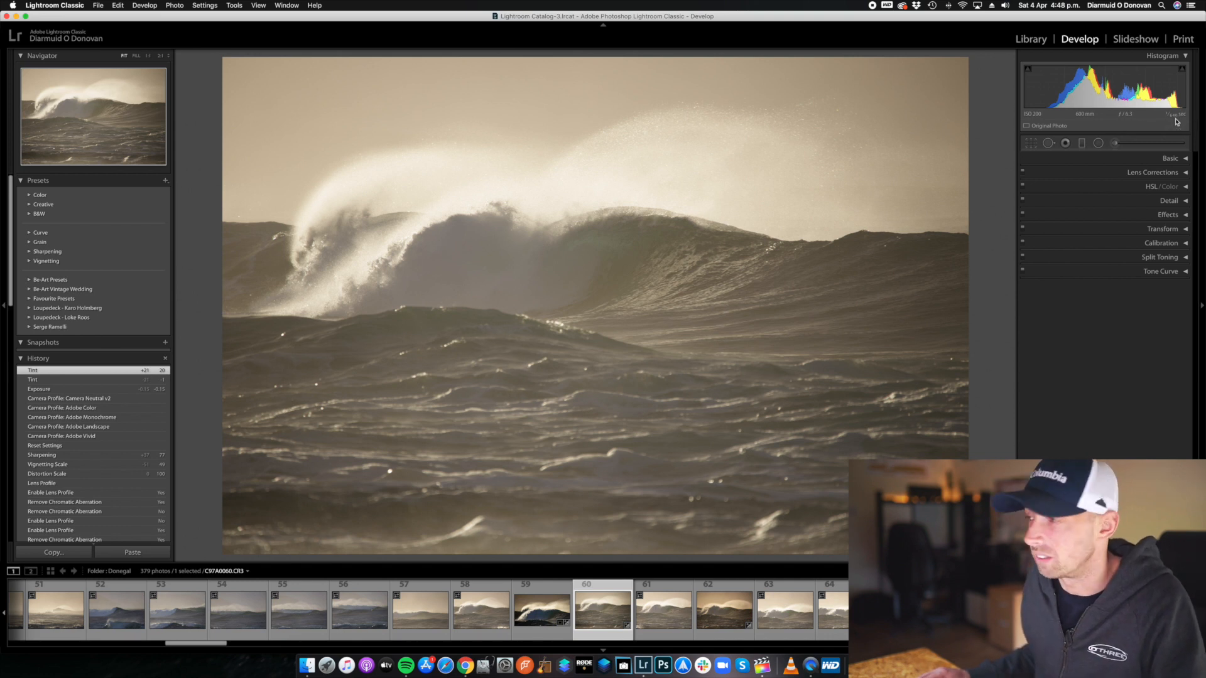
click(1055, 129)
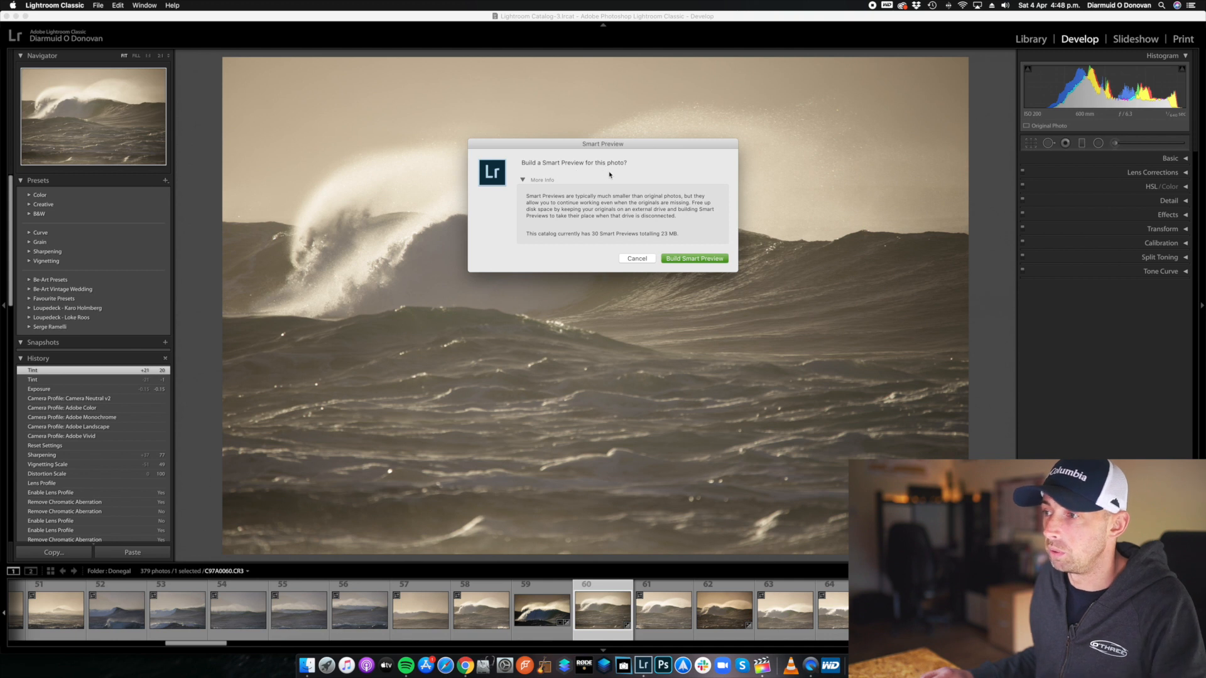
click(636, 259)
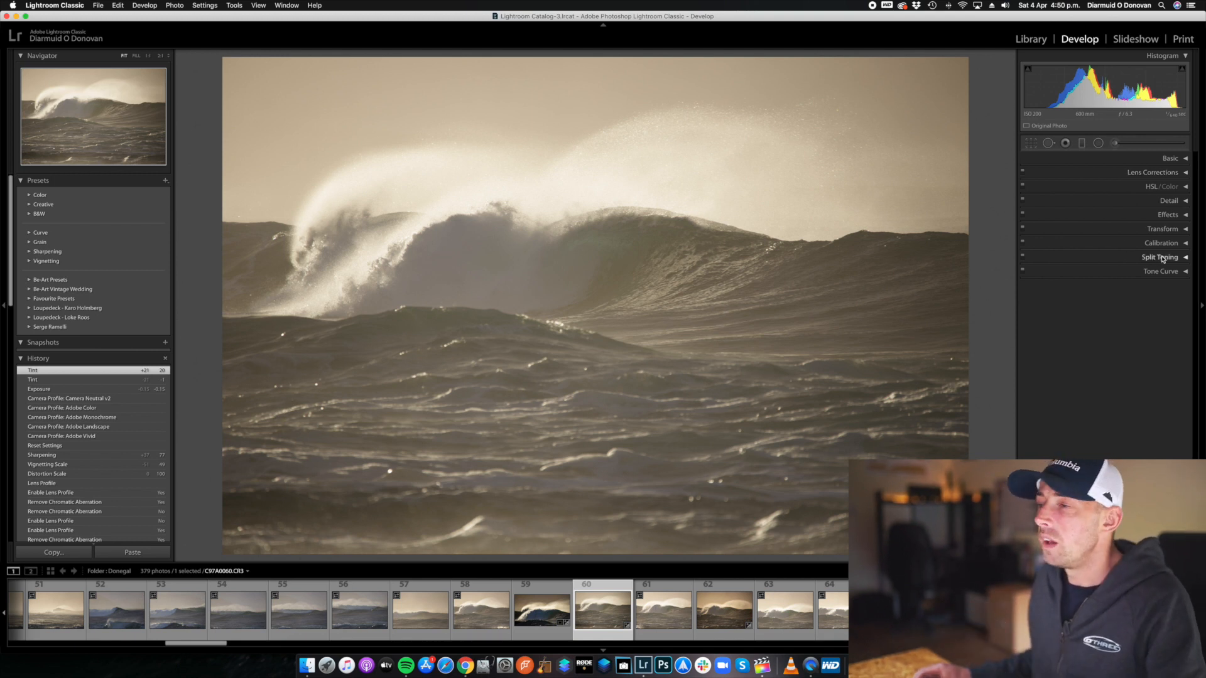
Expand the Basic adjustments and reset all of the photo's develop settings.
click(1158, 160)
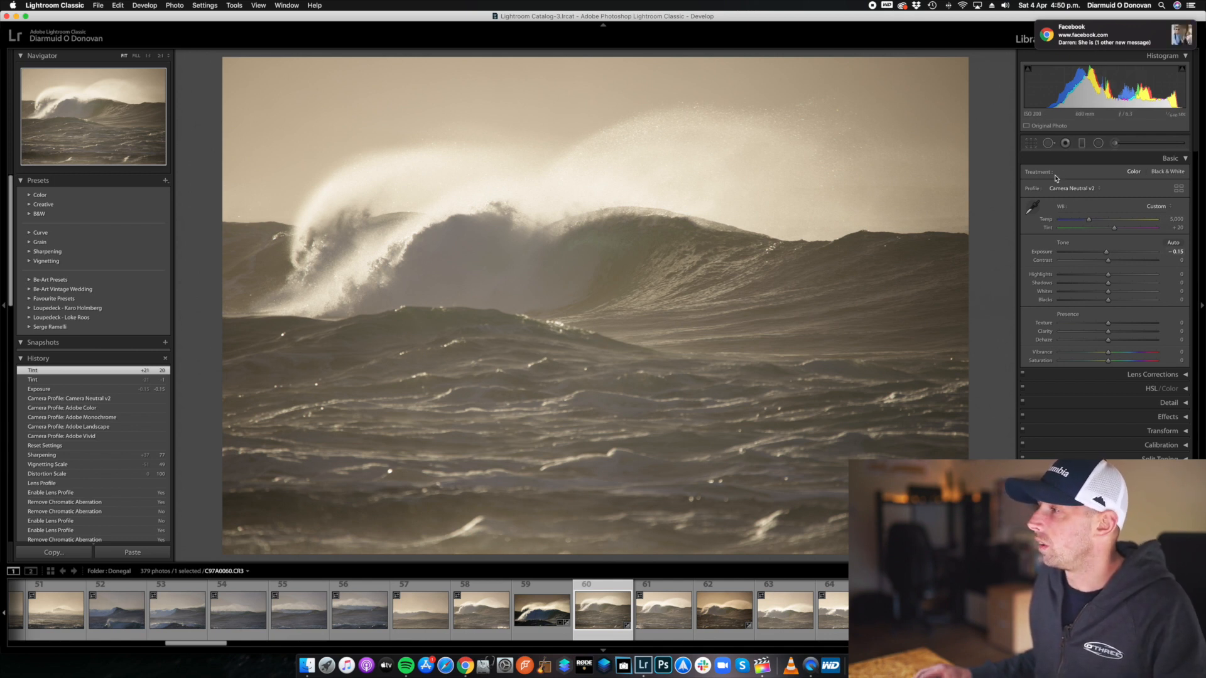
click(1099, 191)
click(1098, 188)
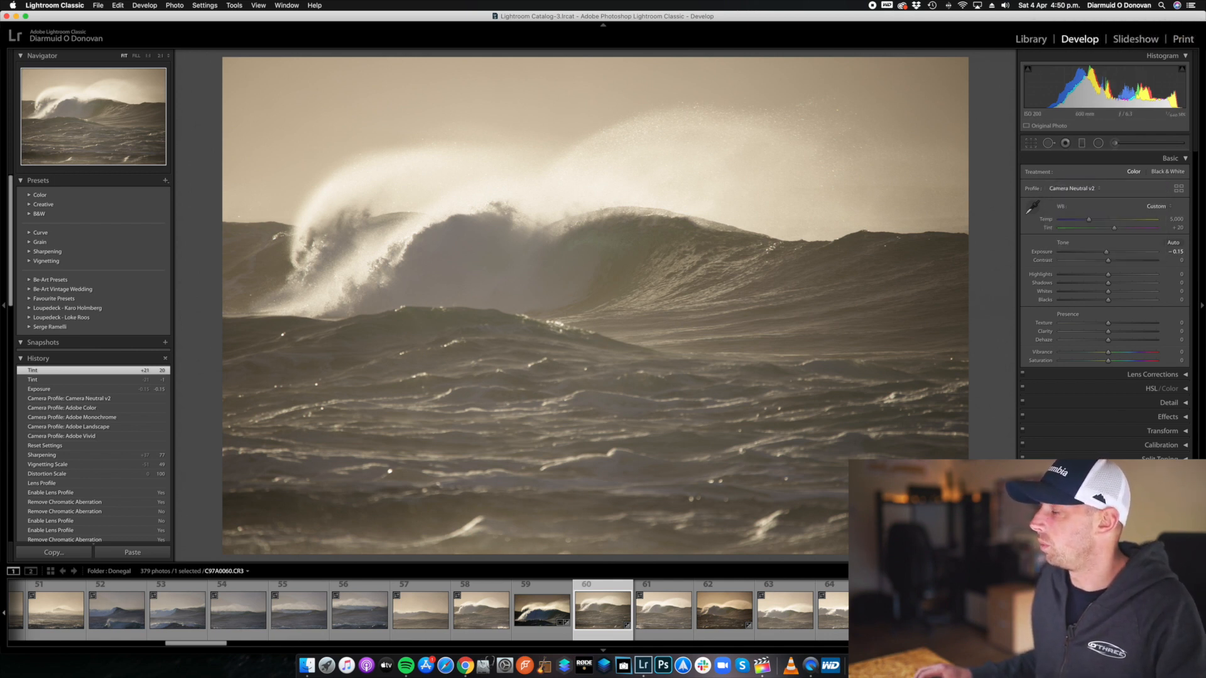
key(shift+super+r)
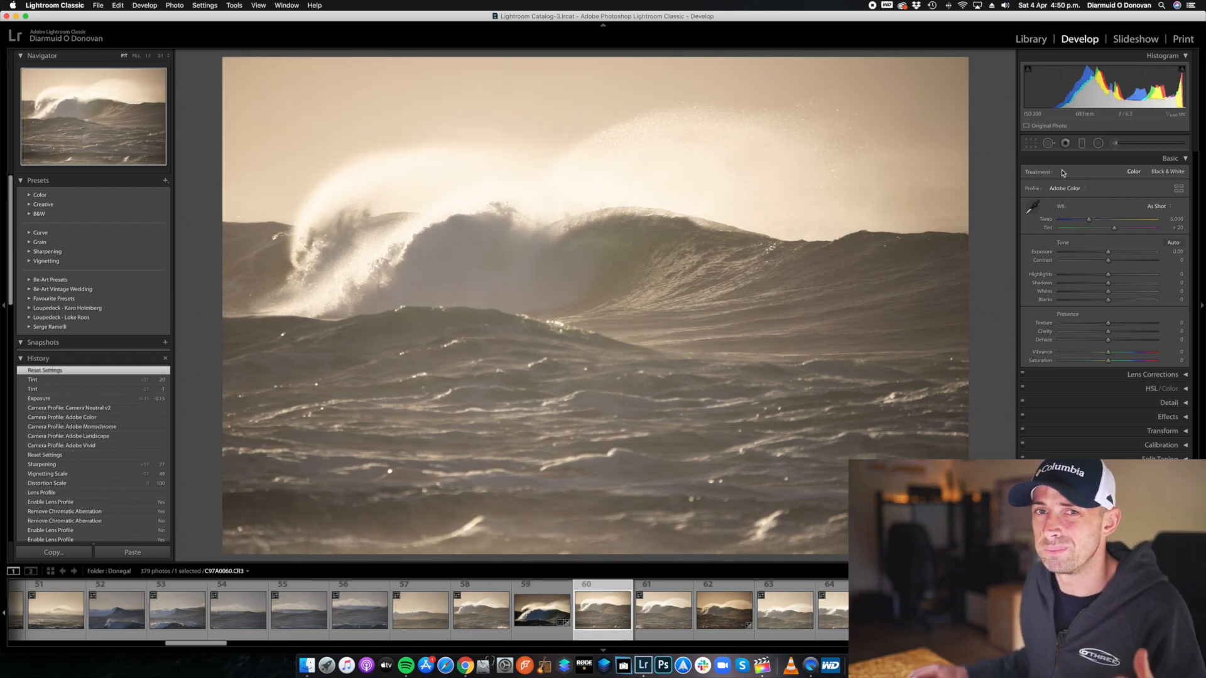
Try the Black & White treatment, return the photo to Color, and view the list of available profiles.
click(1162, 174)
click(1134, 172)
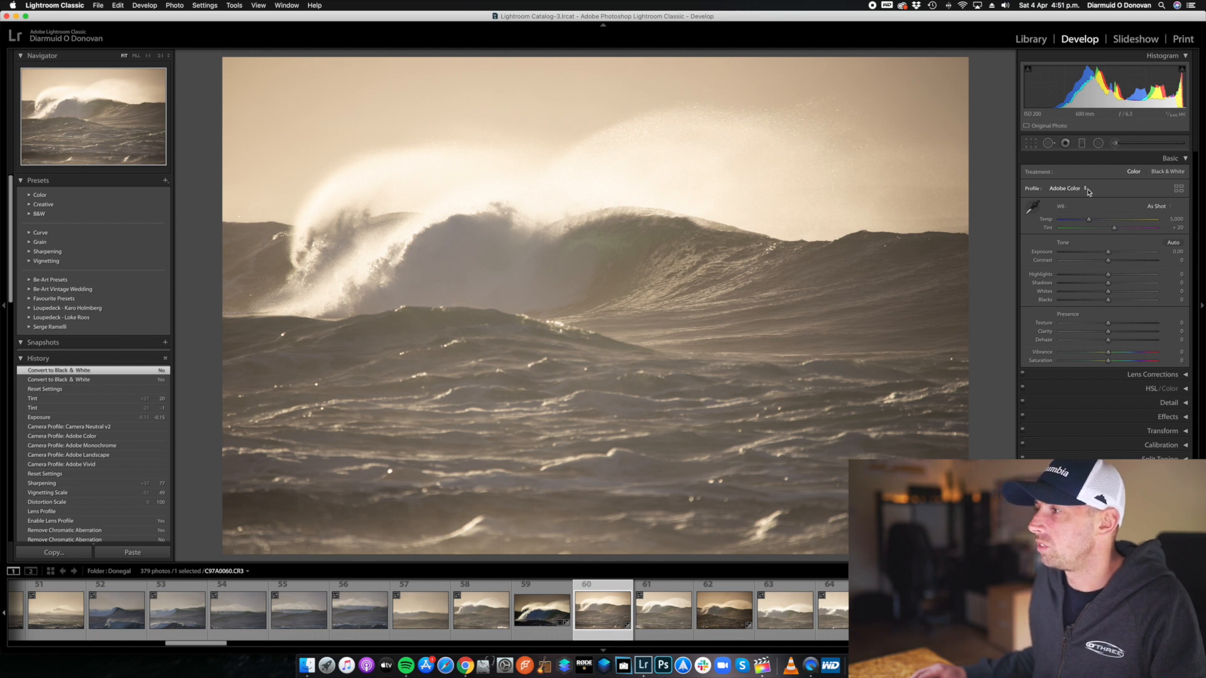
click(1085, 190)
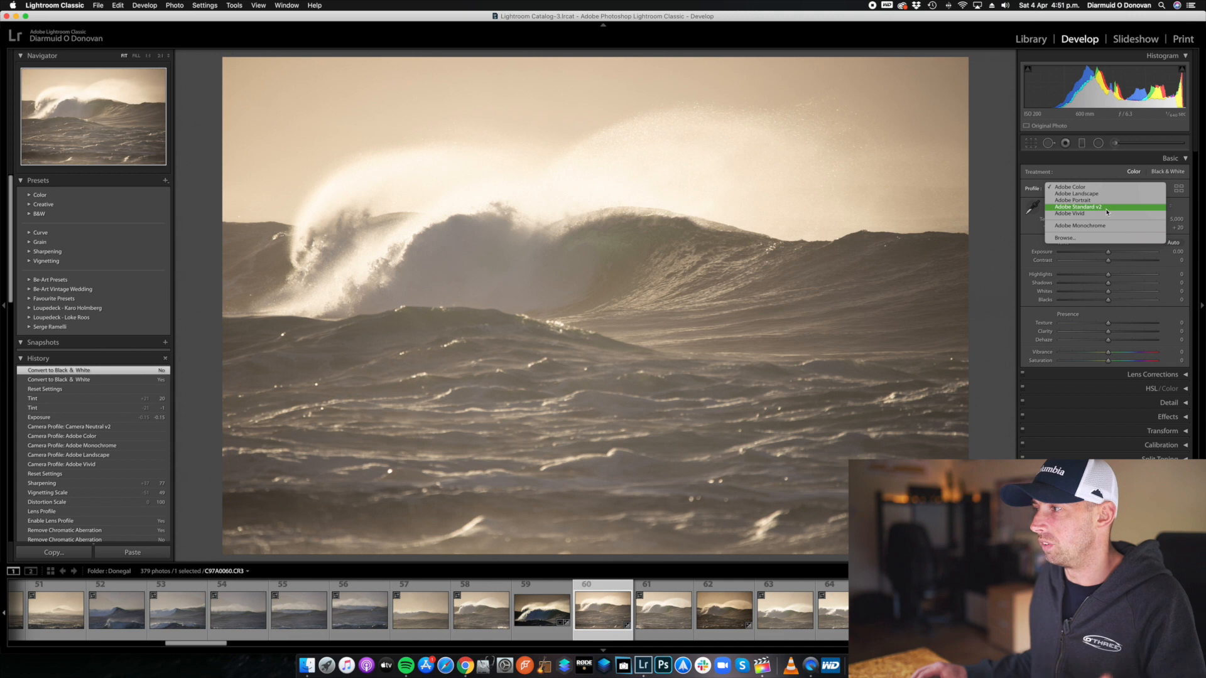
click(1162, 179)
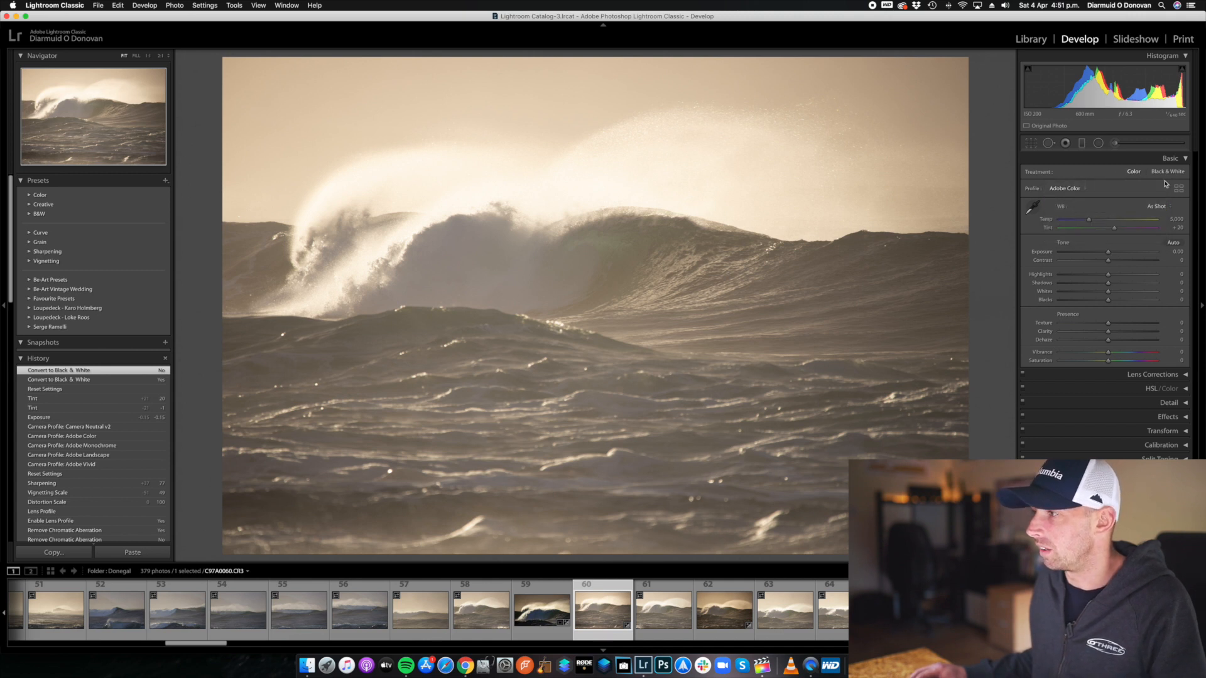
Browse the Adobe Raw and Vintage groups in the Profile Browser, preview Adobe Neutral on the photo, and close the browser.
click(1179, 190)
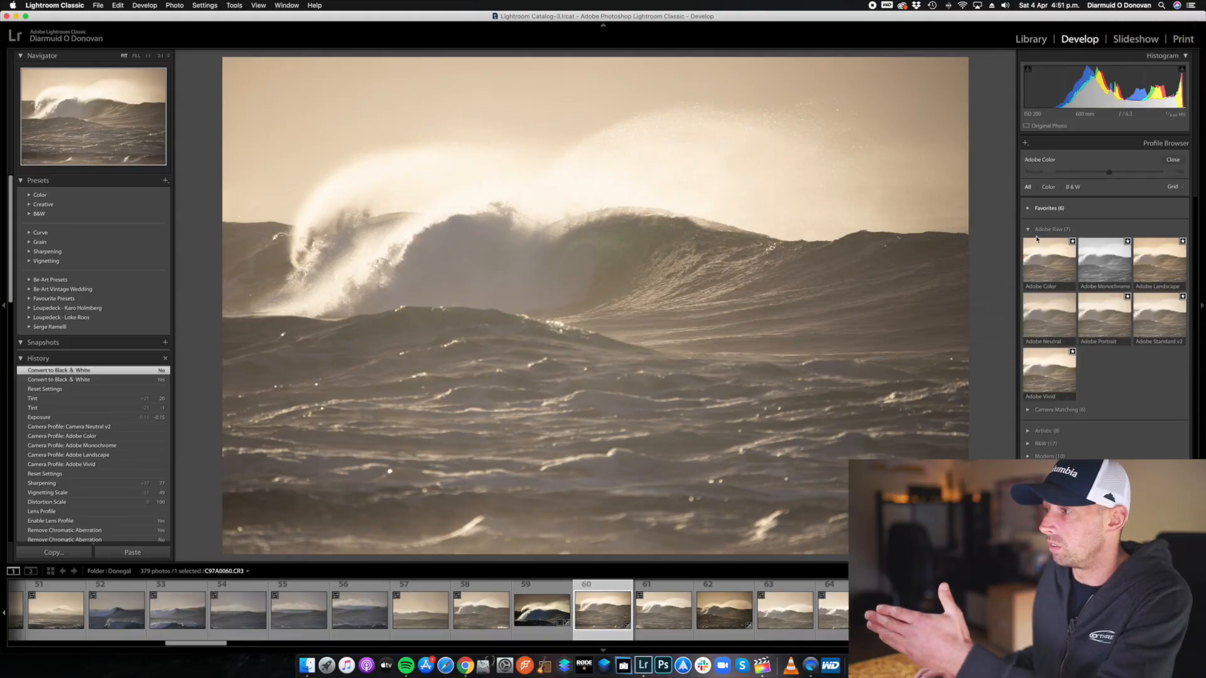
click(1080, 270)
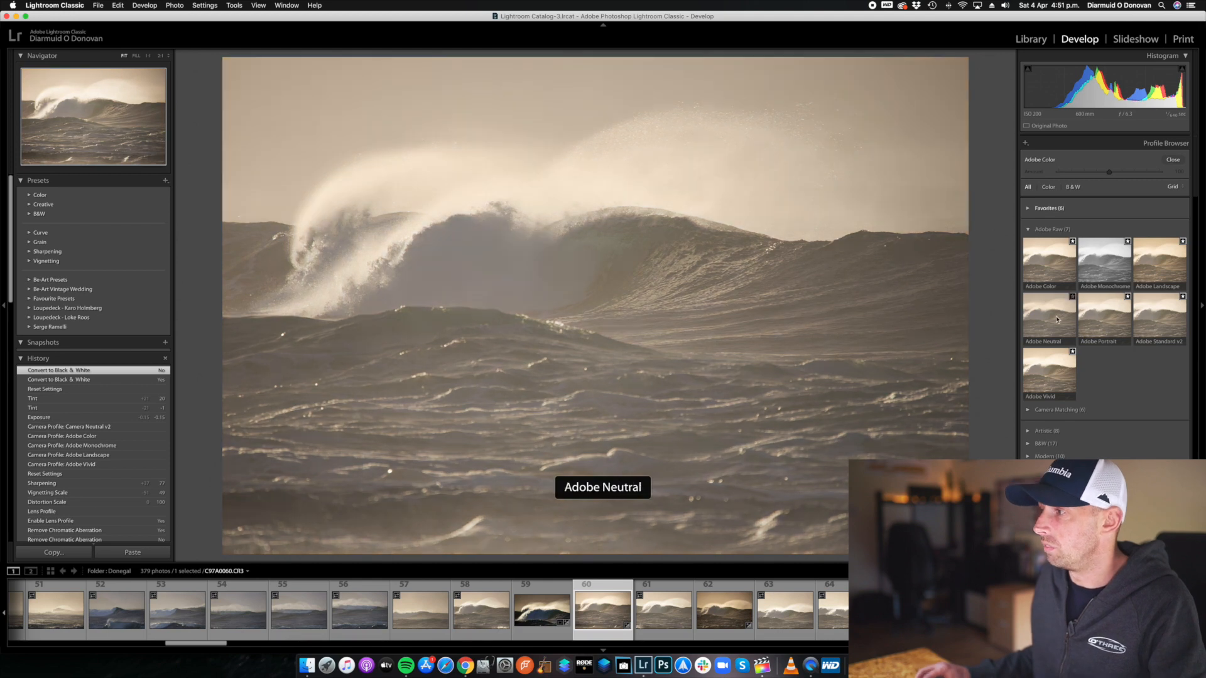
click(1032, 230)
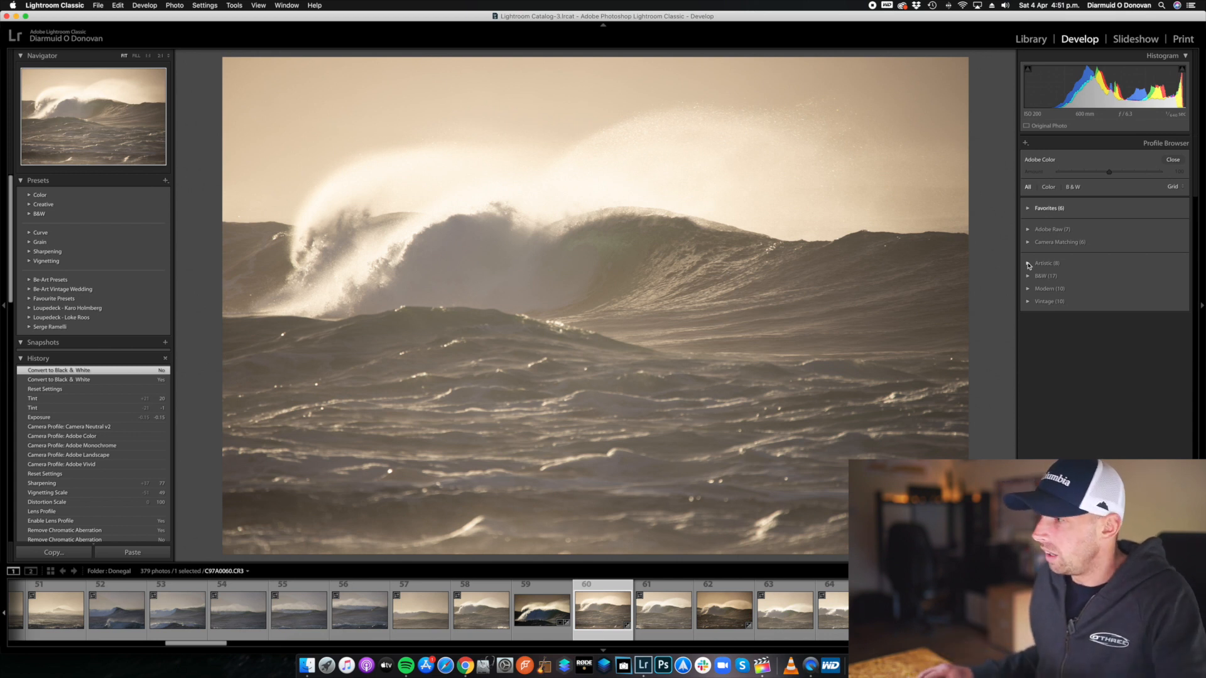
click(1029, 303)
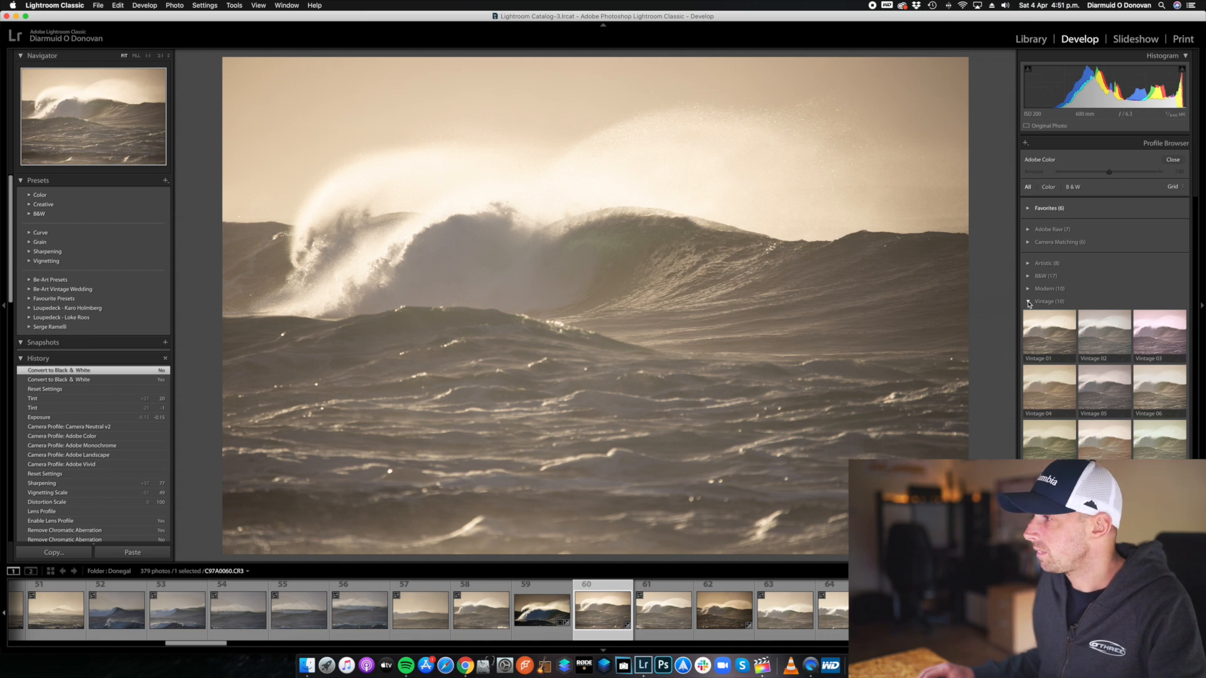
click(1029, 302)
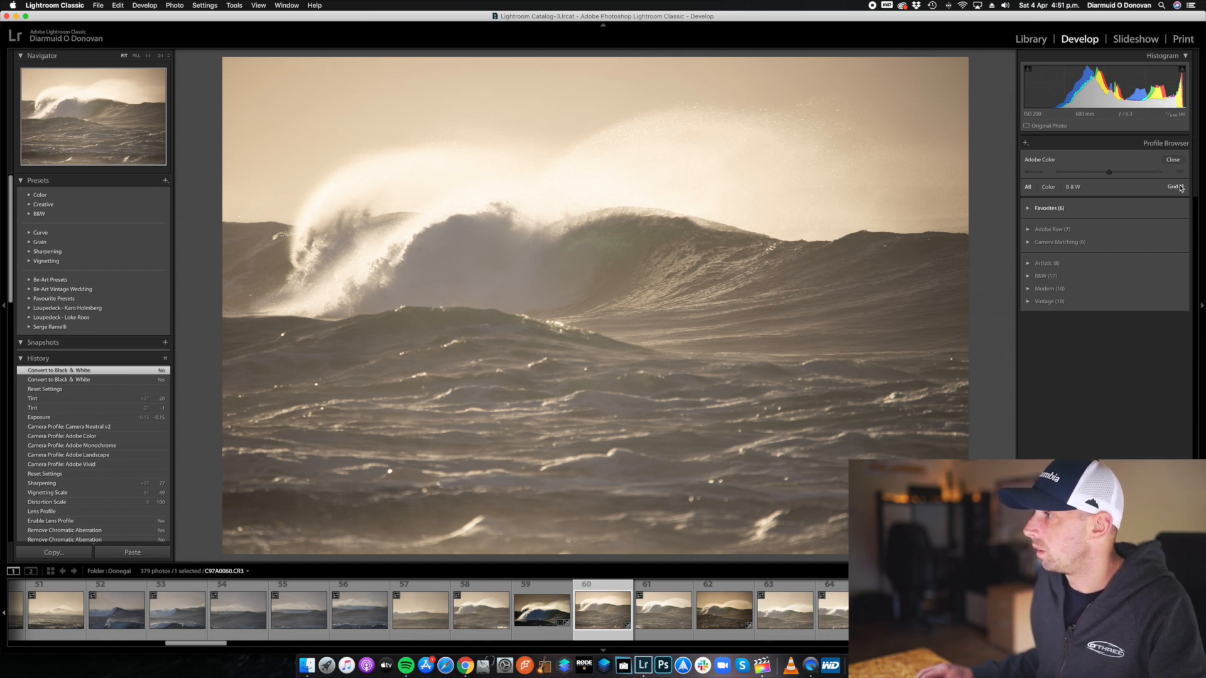
click(1173, 160)
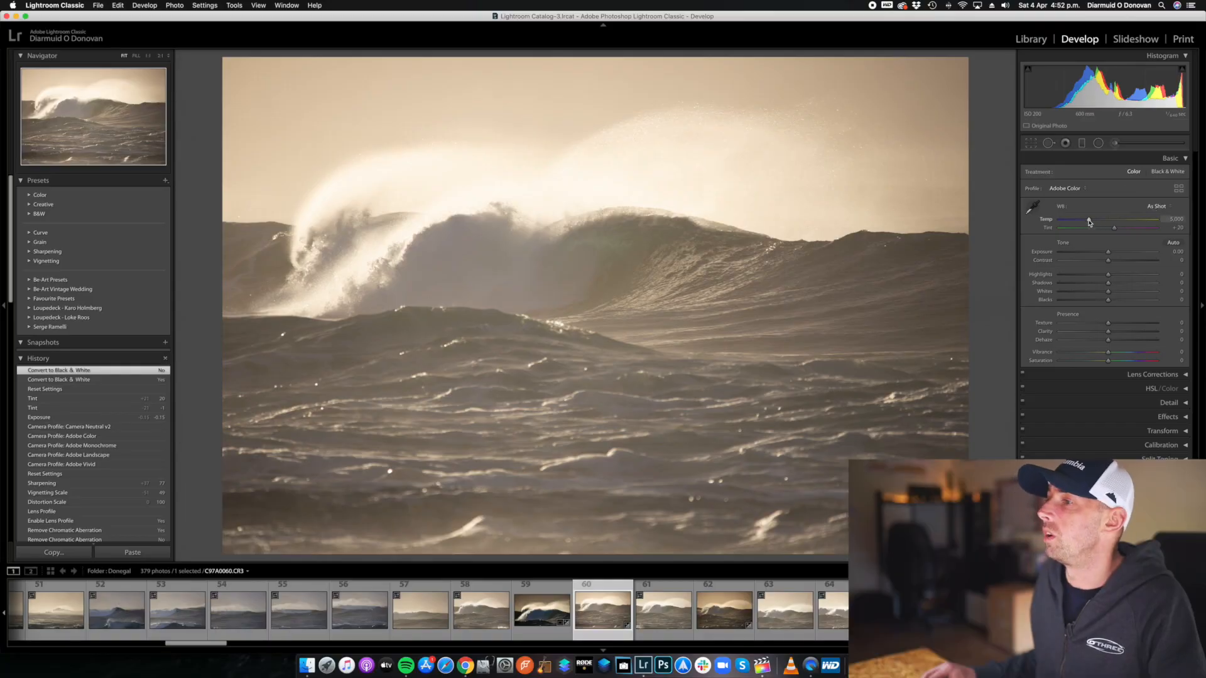
Warm the temperature to 8,503, and correct the white balance by sampling a neutral spot in the shaded spray below the wave's crest.
drag(1090, 222, 1119, 221)
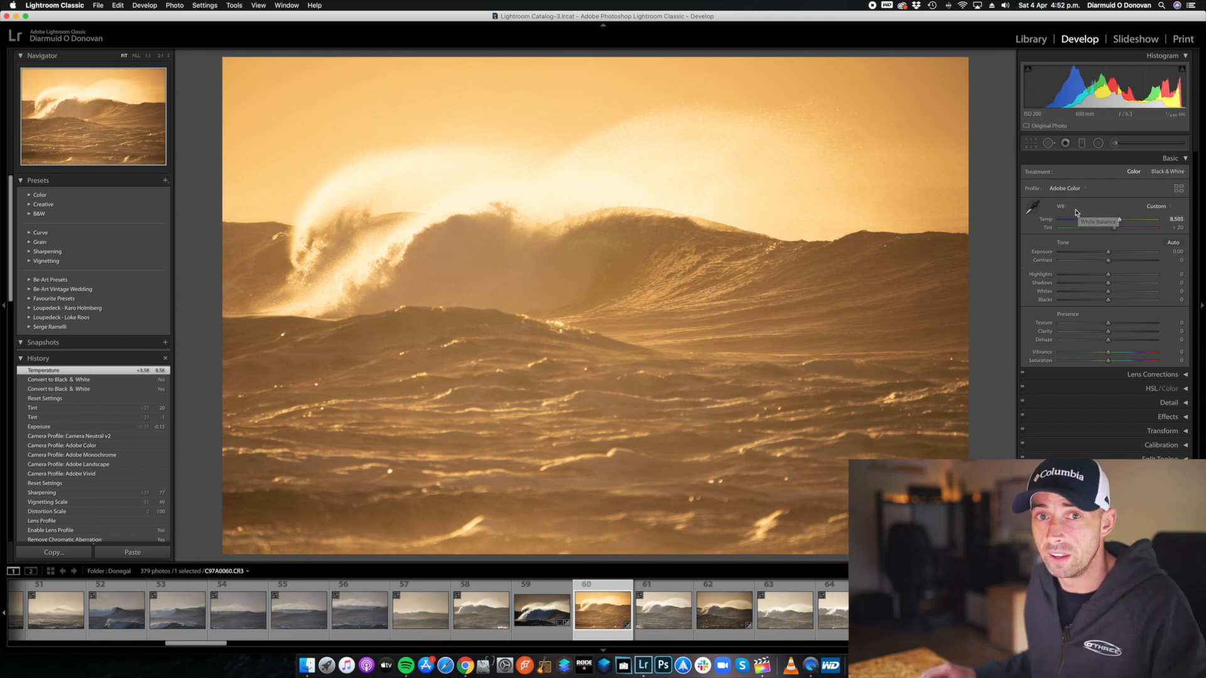
click(1038, 204)
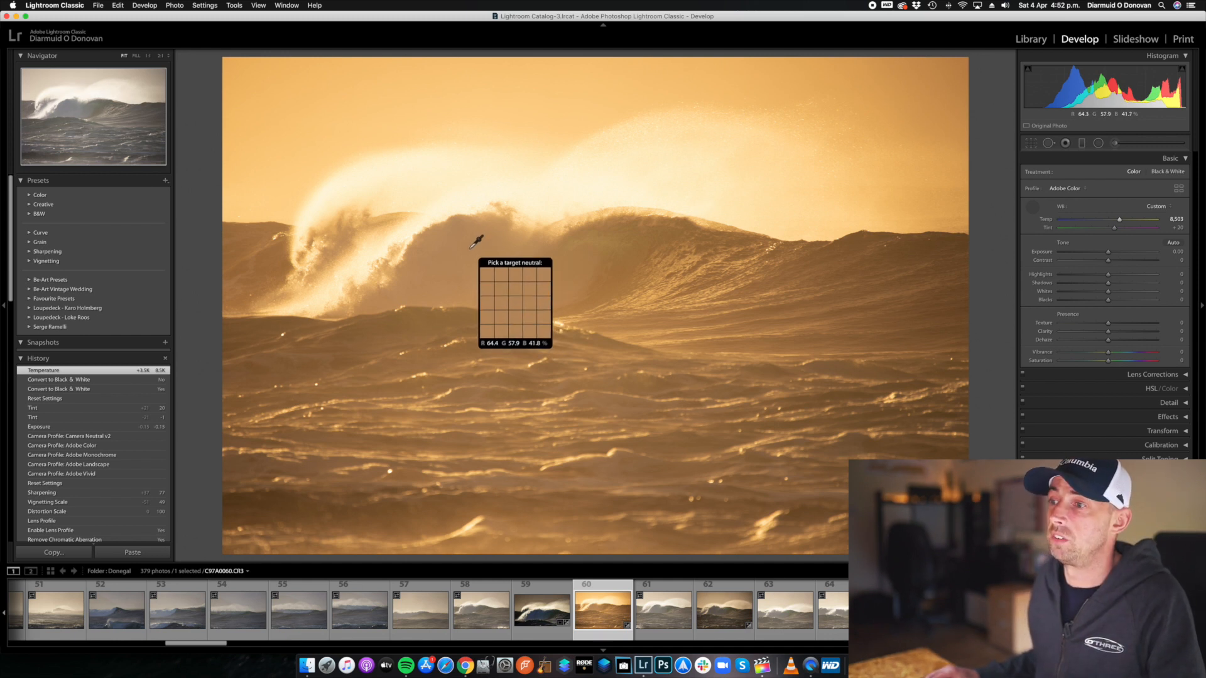
click(466, 251)
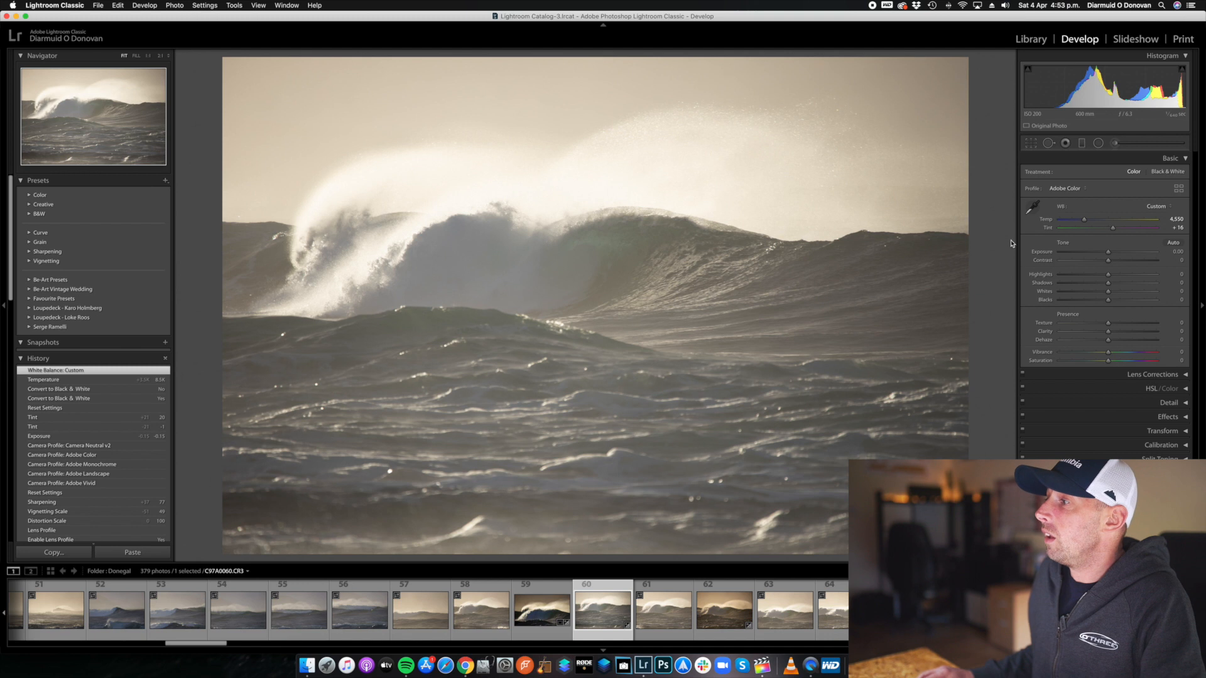
click(1159, 206)
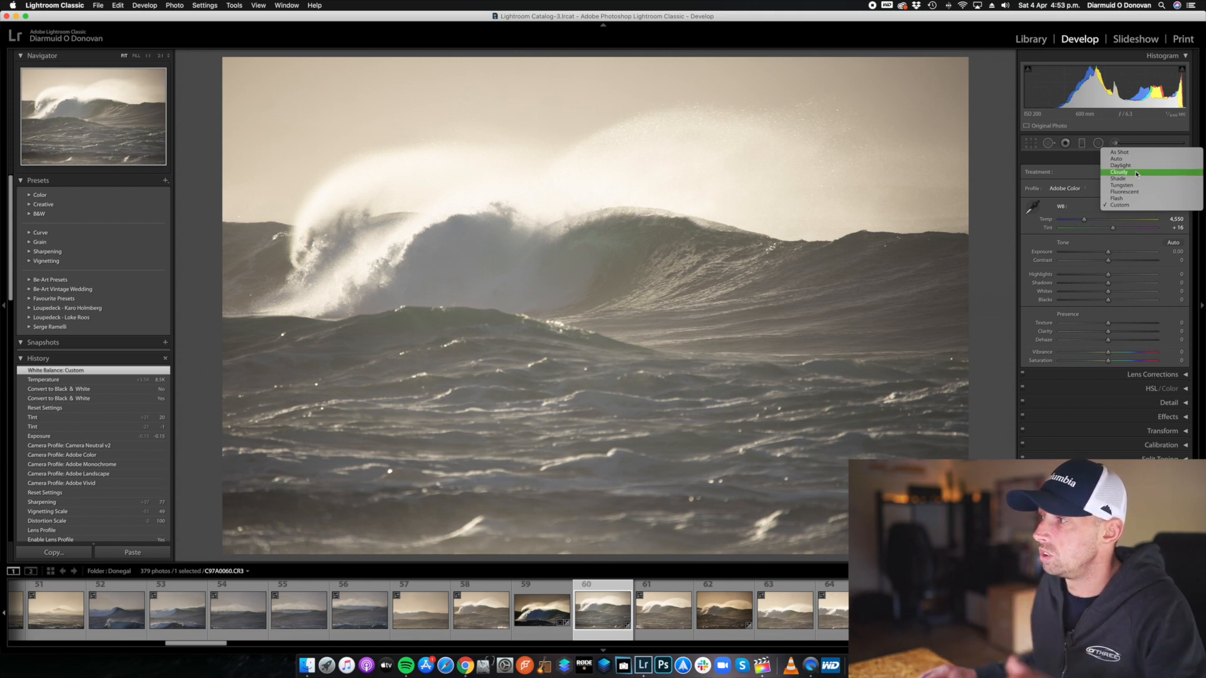
click(1129, 205)
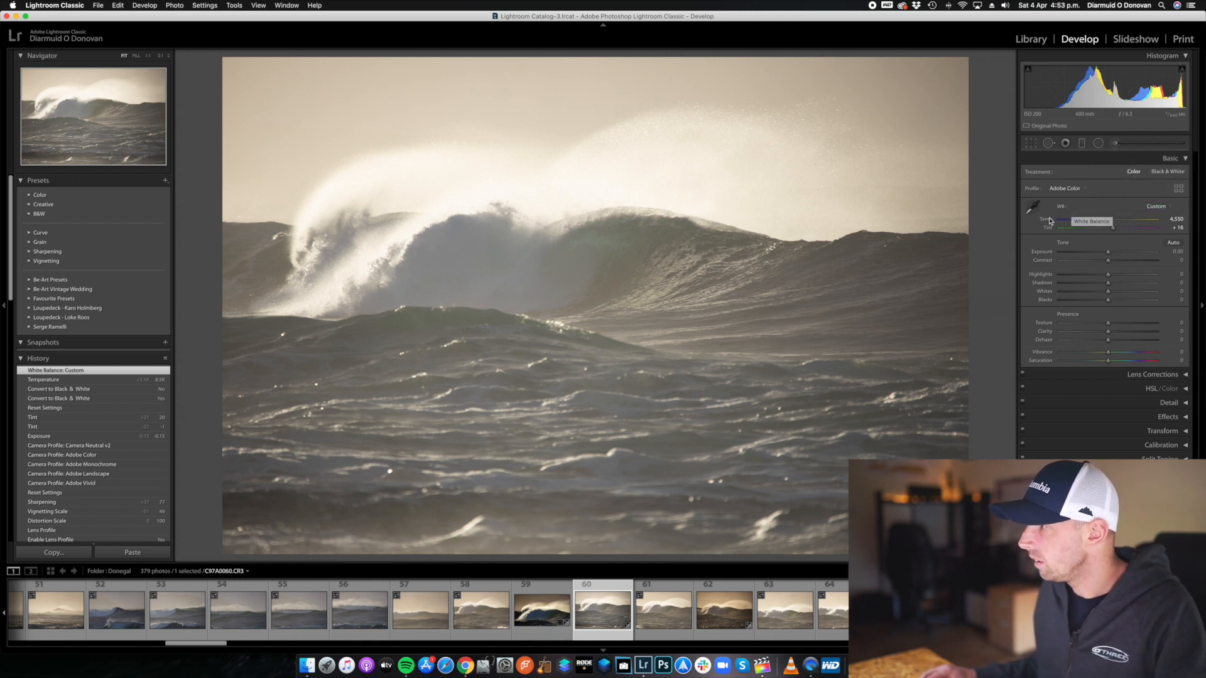
Try the temperature at its coolest value of 2,000 and reset it to its default.
drag(1085, 221, 1048, 222)
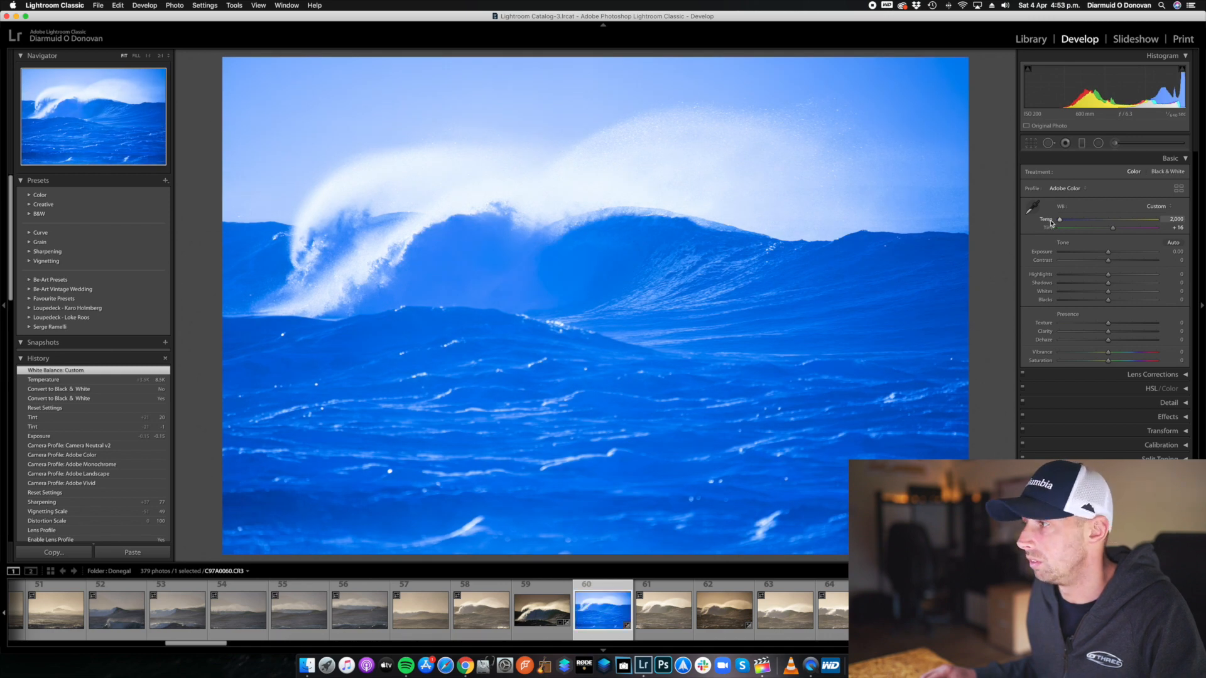
double_click(1048, 221)
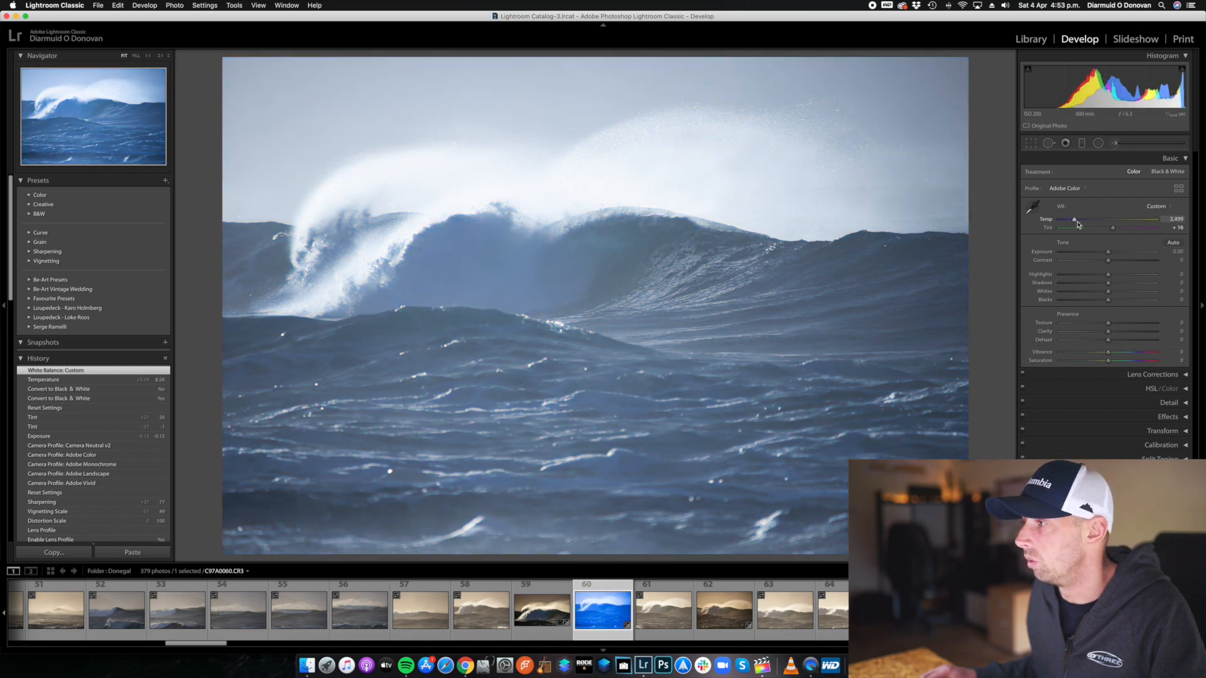
double_click(1044, 221)
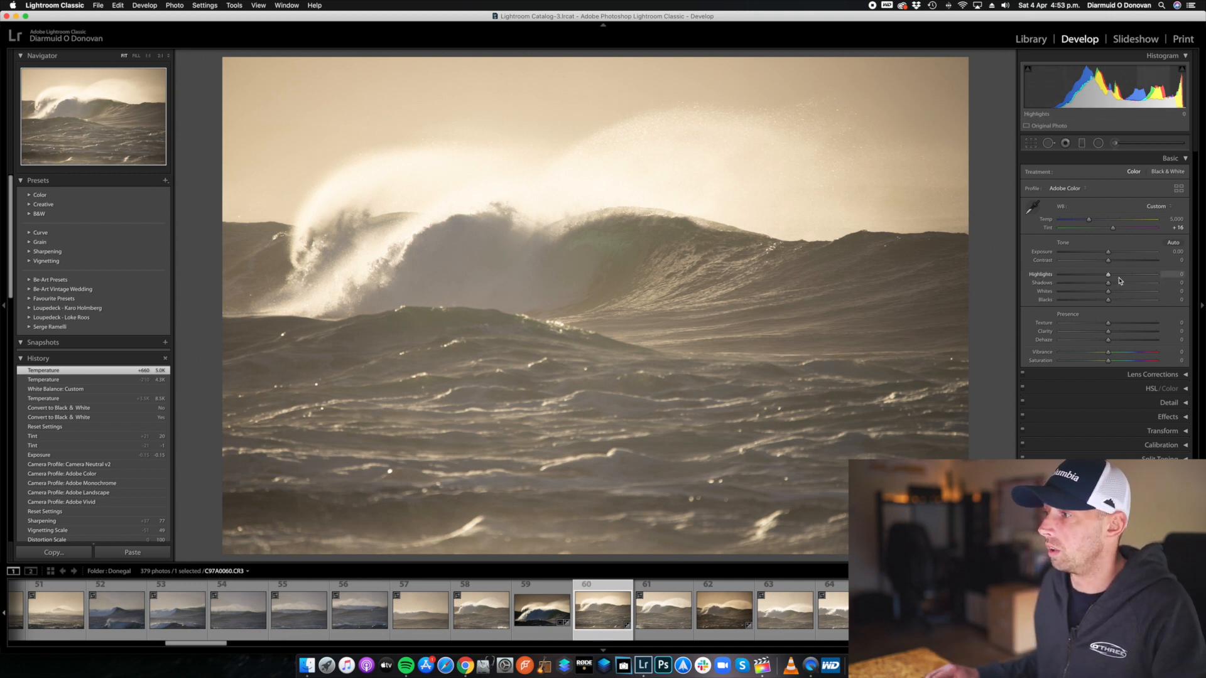
Try lowering Highlights to -100 and reset them to 0.
drag(1110, 276, 1016, 278)
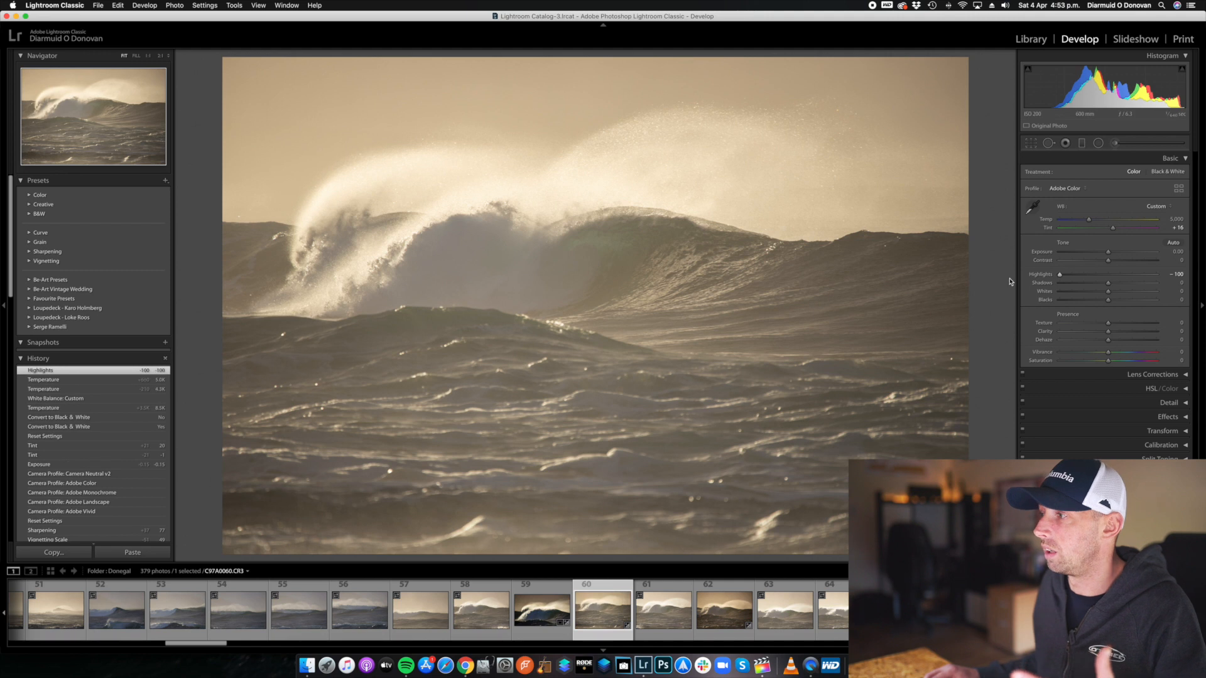
double_click(1042, 276)
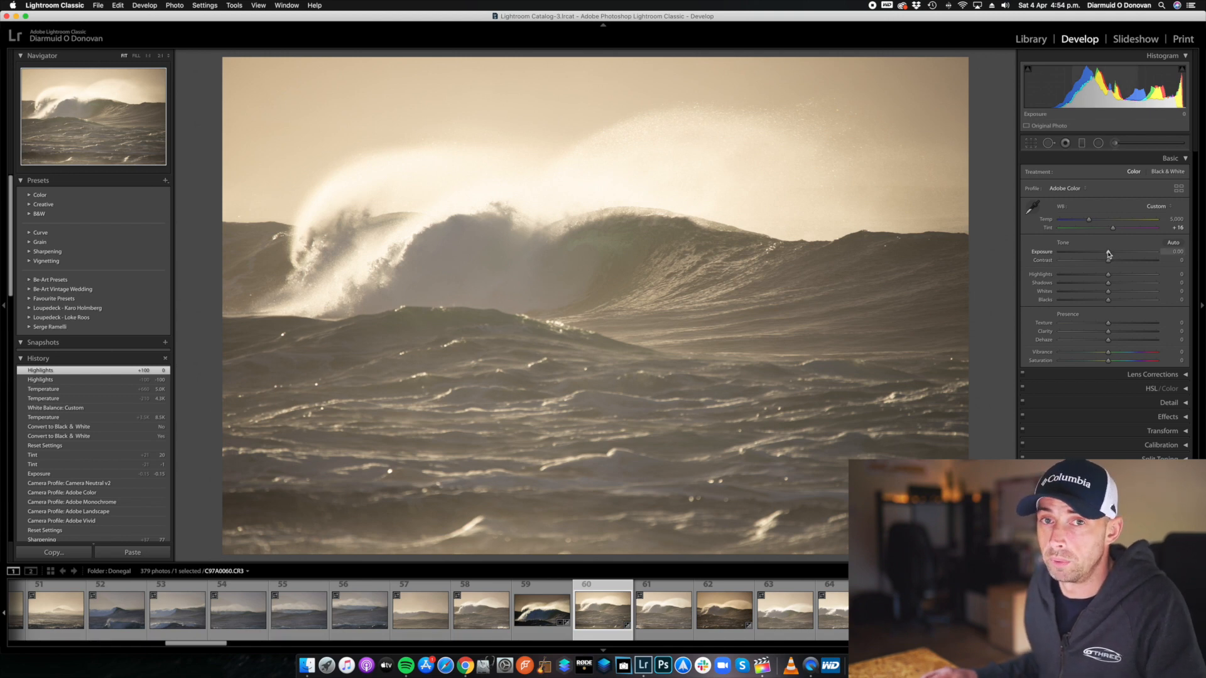
Lower Exposure to -0.60, try strong and reduced Contrast on the wave photo, and settle Contrast at +9.
mouse_move(1109, 253)
mouse_down()
mouse_move(1016, 258)
mouse_move(1181, 254)
mouse_move(1100, 256)
mouse_move(1108, 263)
mouse_up()
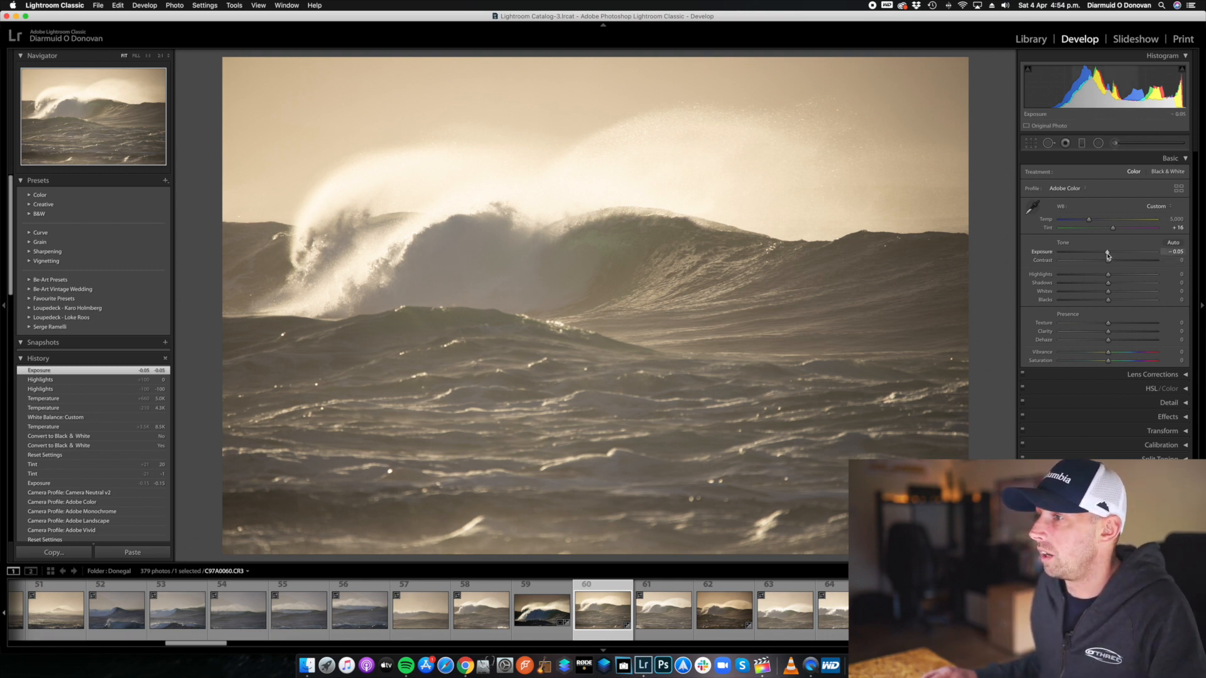
drag(1107, 255, 1103, 255)
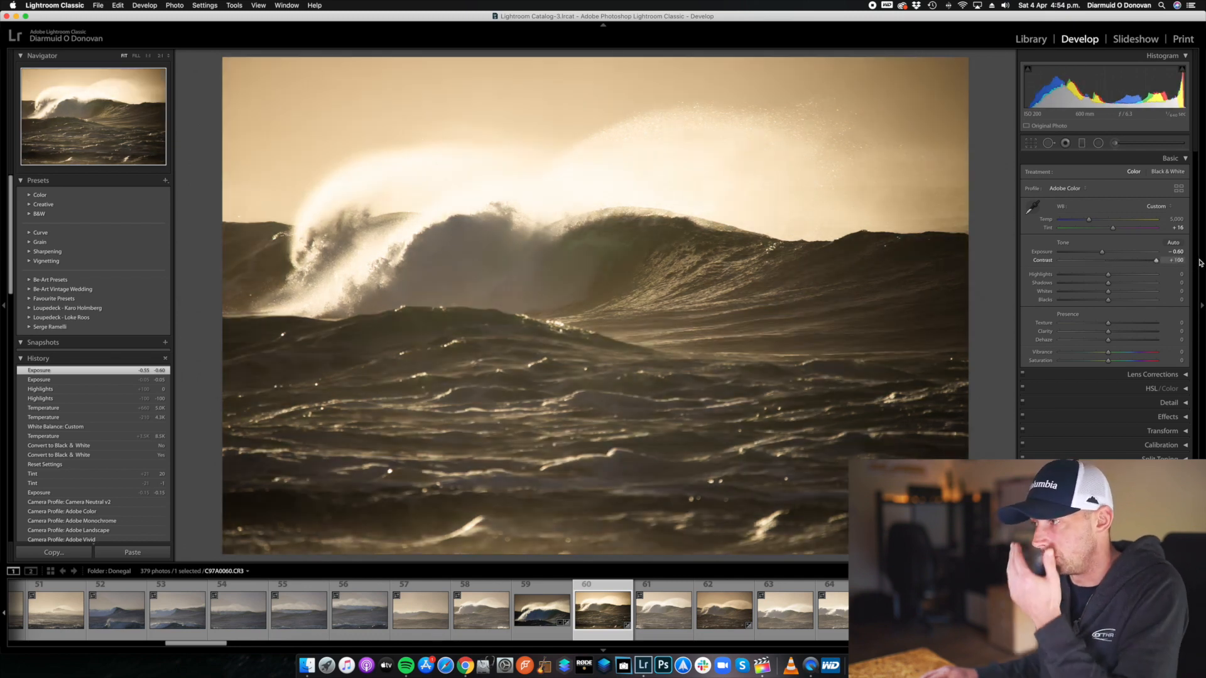
drag(1156, 260, 1101, 260)
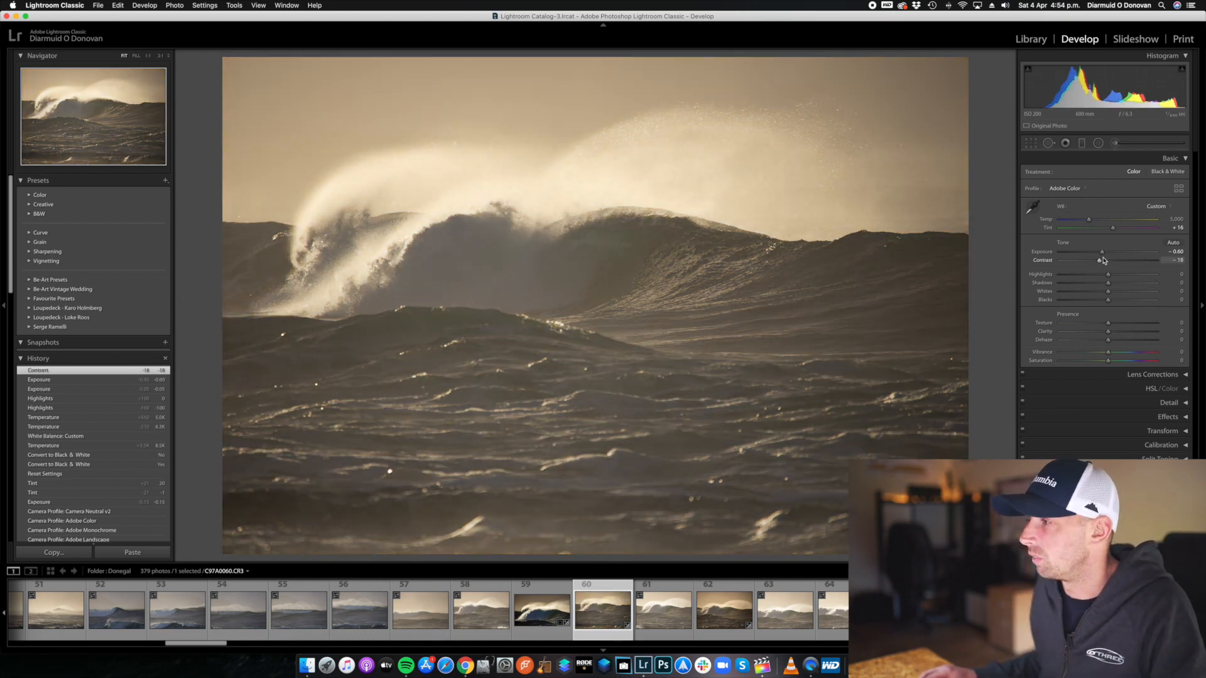
drag(1102, 263, 1114, 264)
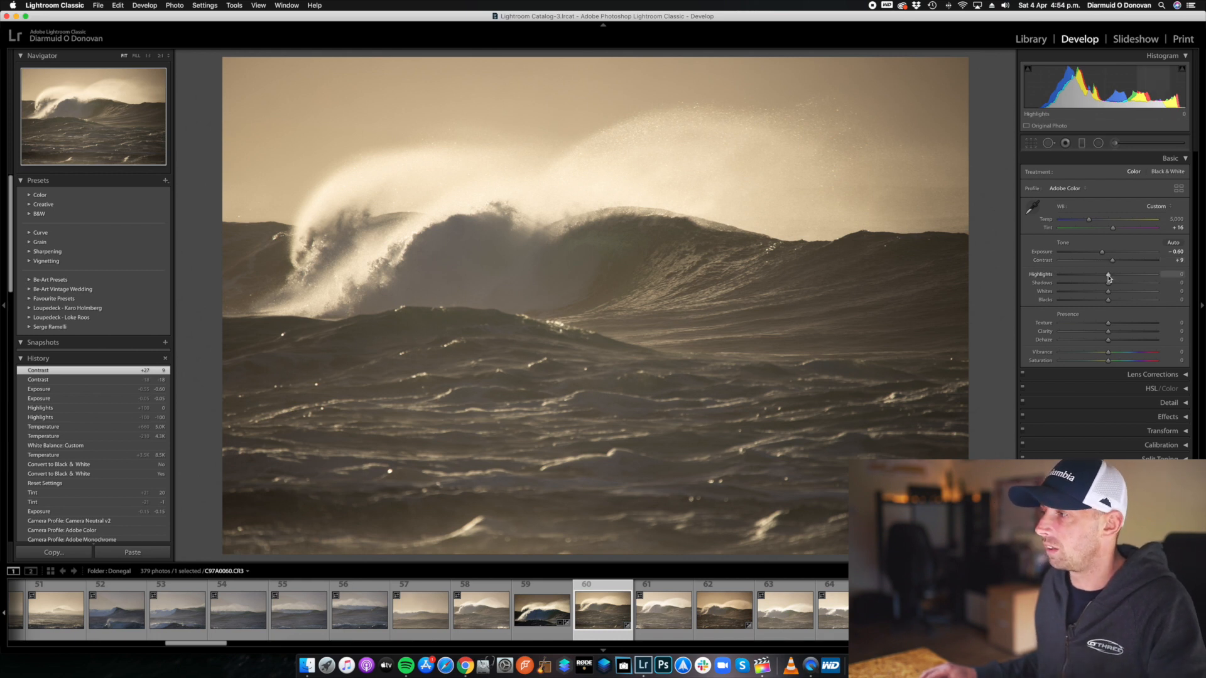
Try the extremes of Highlights and settle at -80, and try Shadows at -100 before setting it to +8.
drag(1109, 278, 1109, 278)
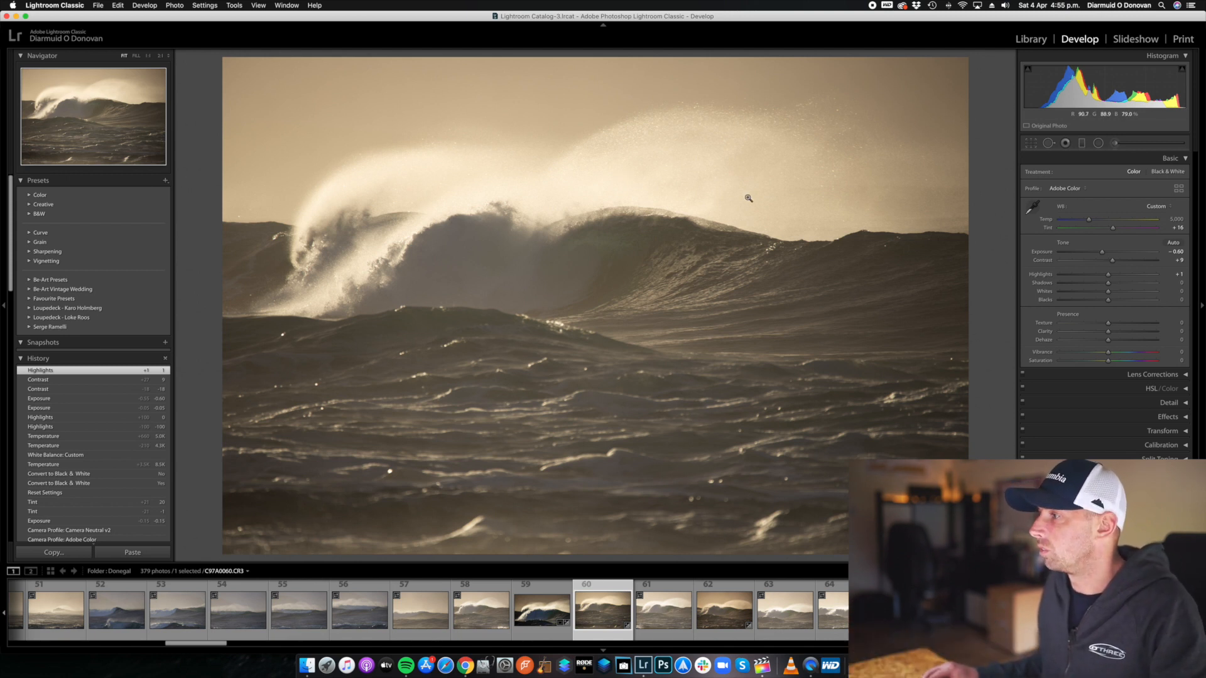
drag(1108, 275, 949, 283)
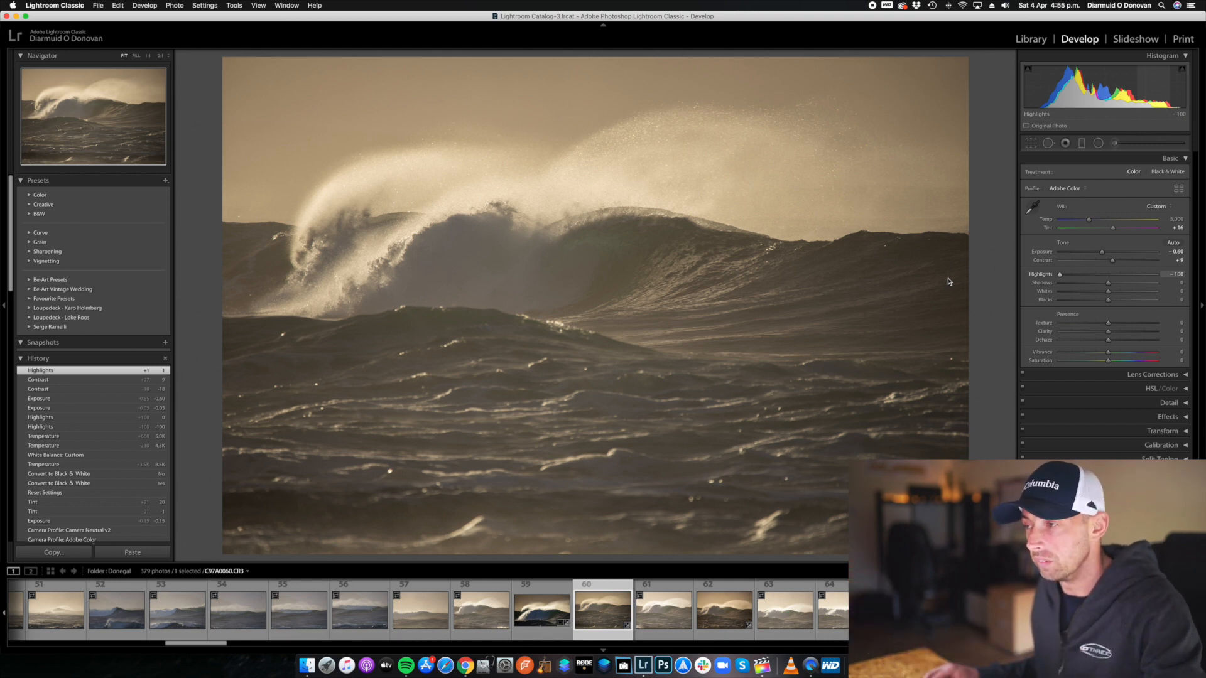
drag(1032, 277, 1131, 277)
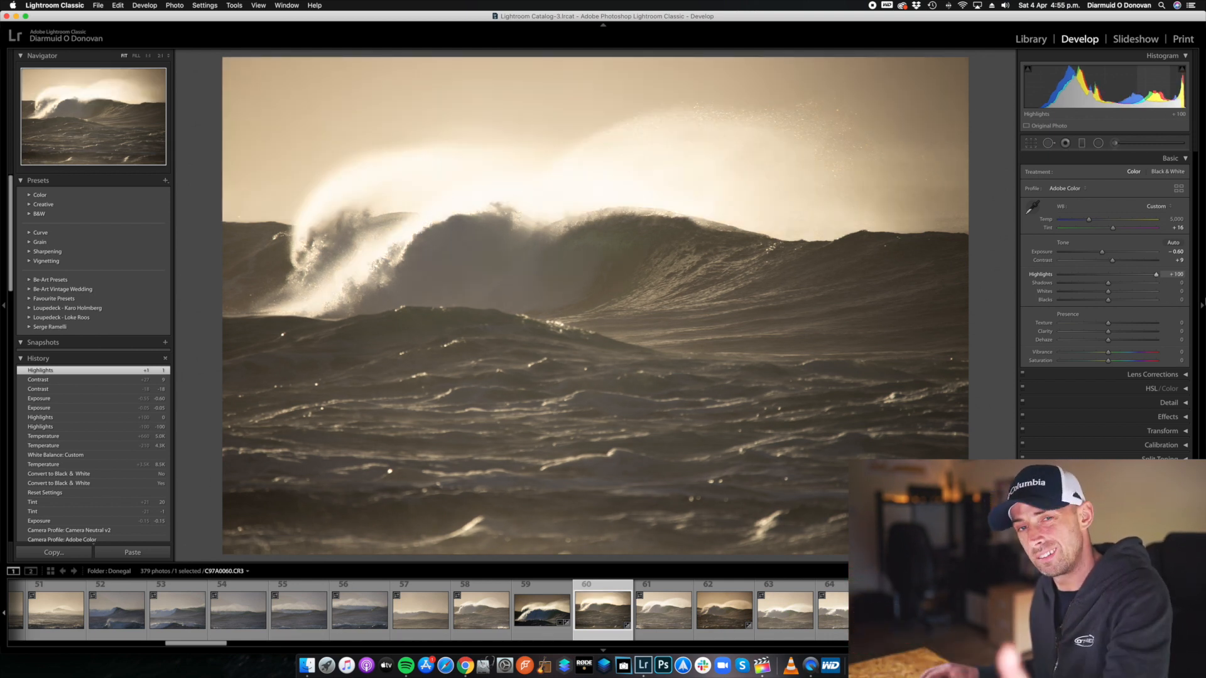
mouse_move(1156, 274)
mouse_down()
mouse_move(1009, 296)
mouse_move(1069, 286)
mouse_up()
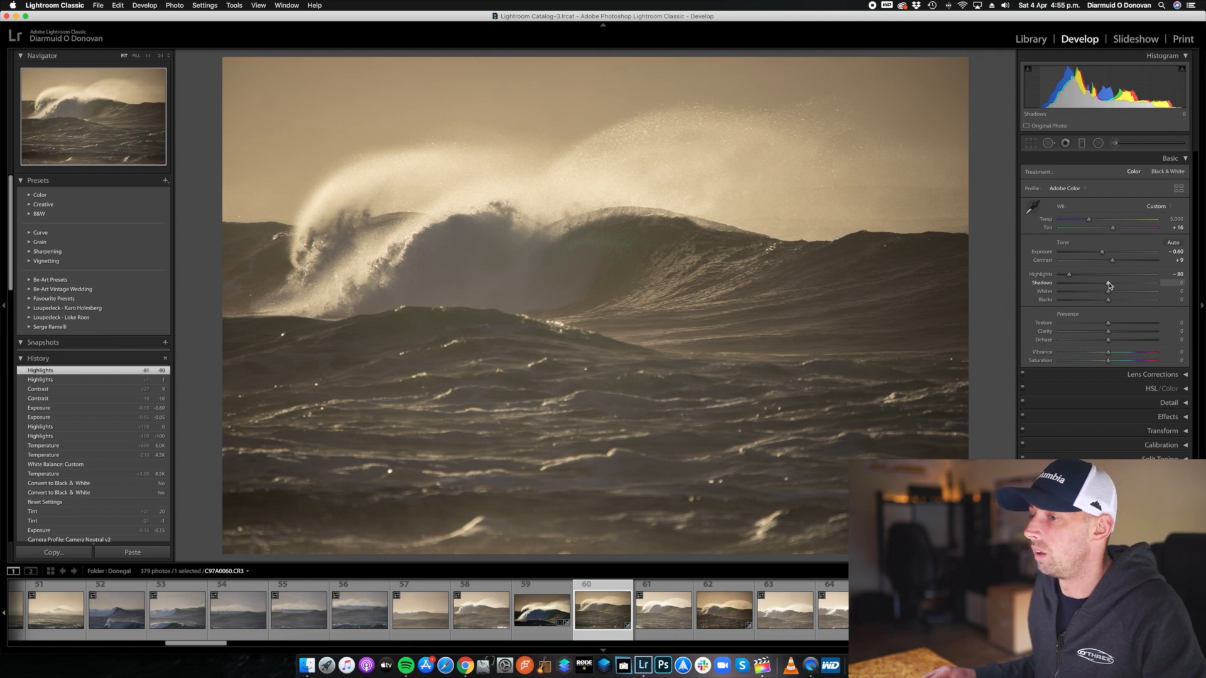
drag(1108, 286, 1059, 284)
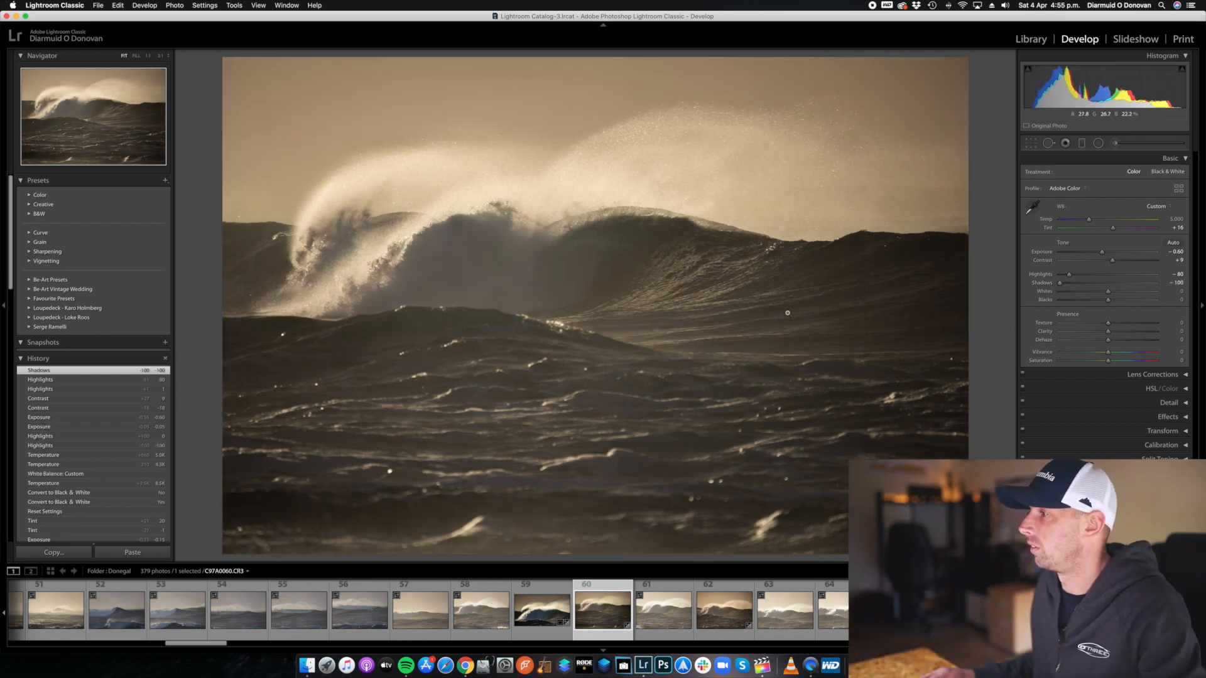
drag(1060, 284, 1113, 287)
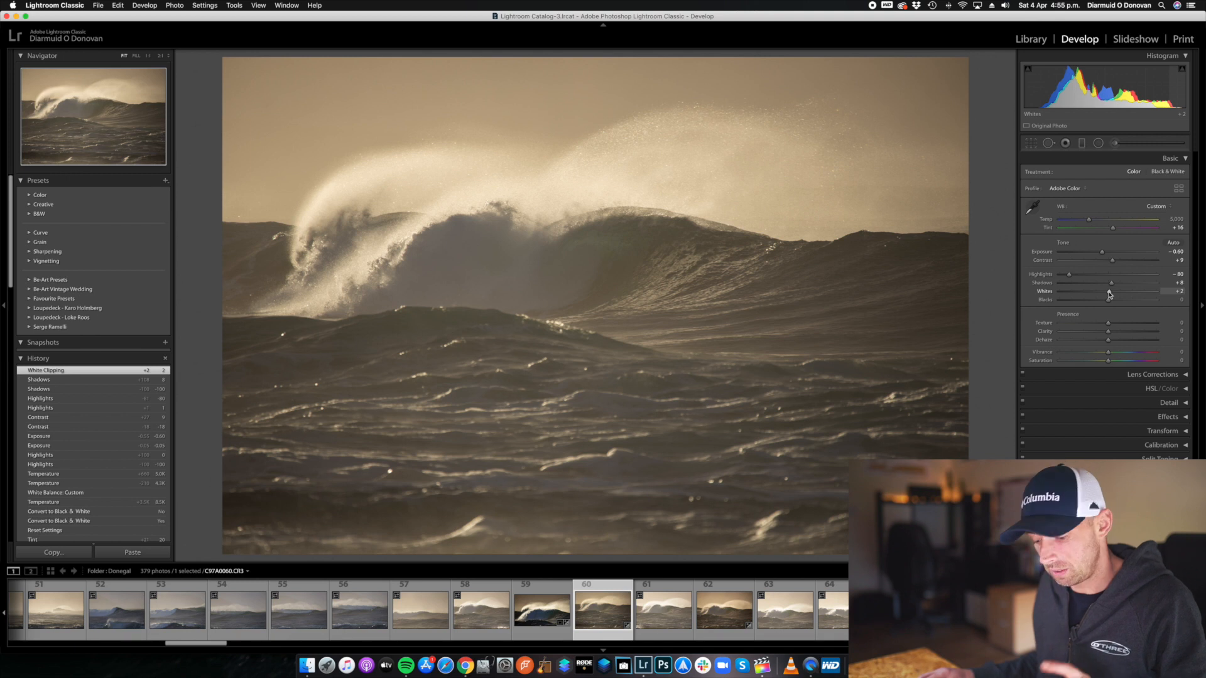
Using the clipping preview on the photo, set Whites to +41 and Blacks to -50.
key(alt)
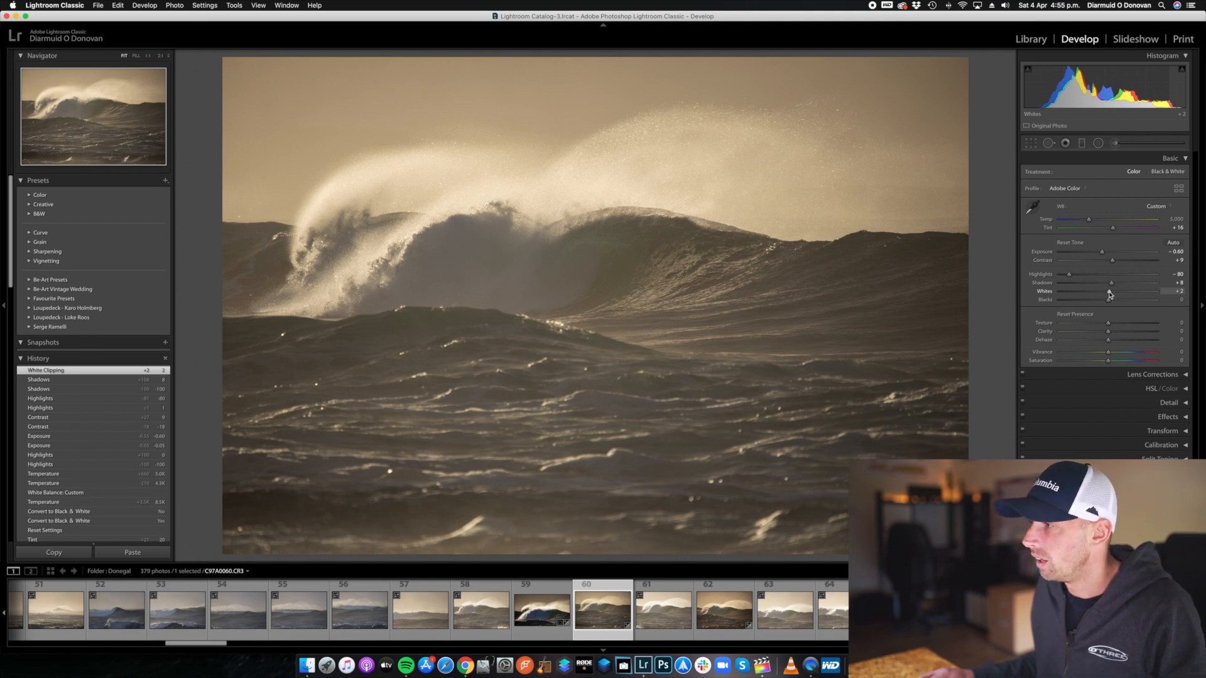
alt+click(1110, 293)
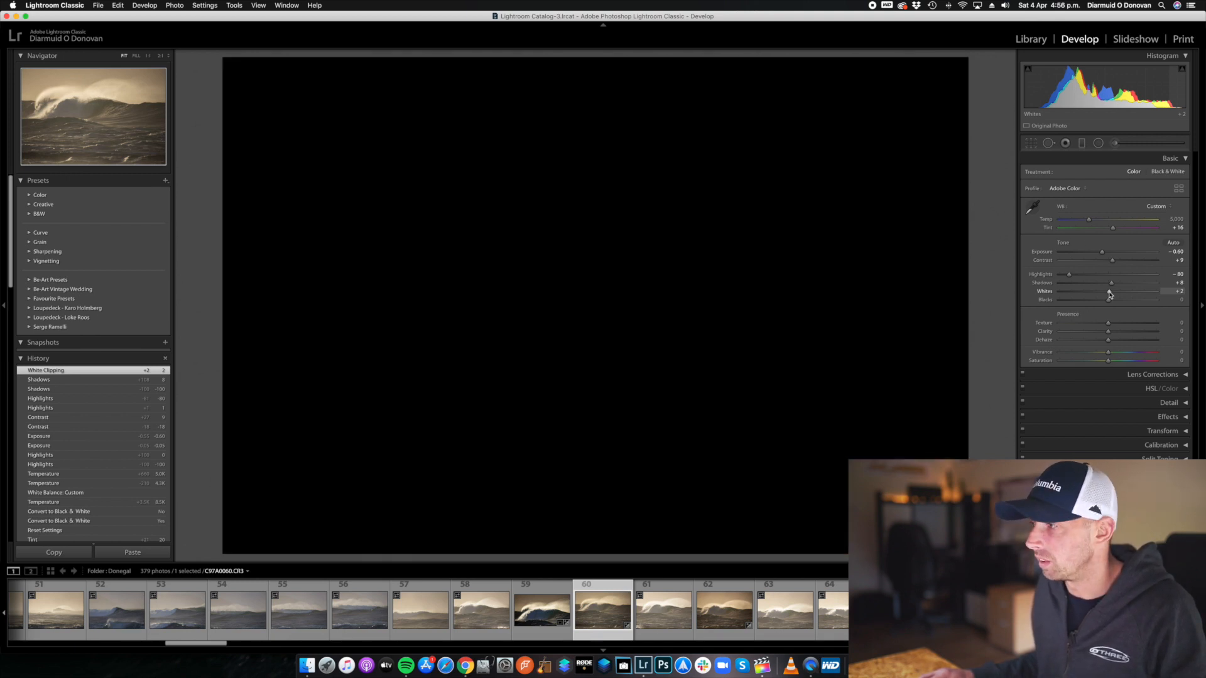
drag(1110, 294, 1115, 295)
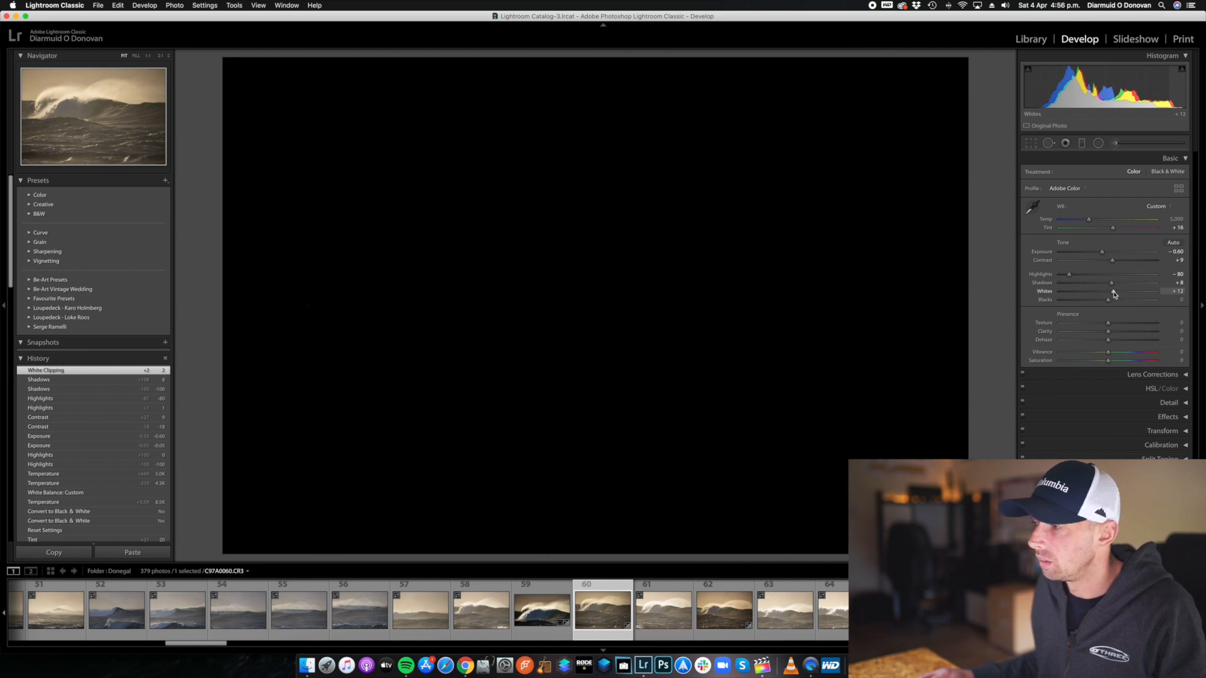
drag(1115, 295, 1131, 294)
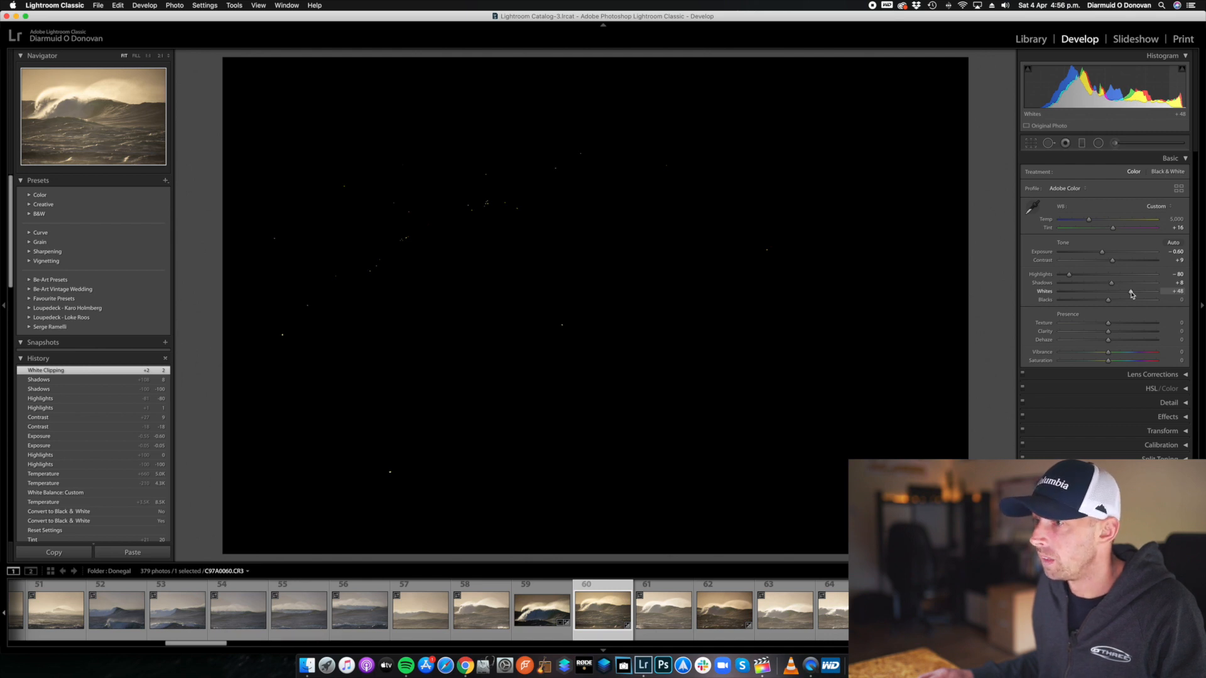
drag(1131, 294, 1129, 293)
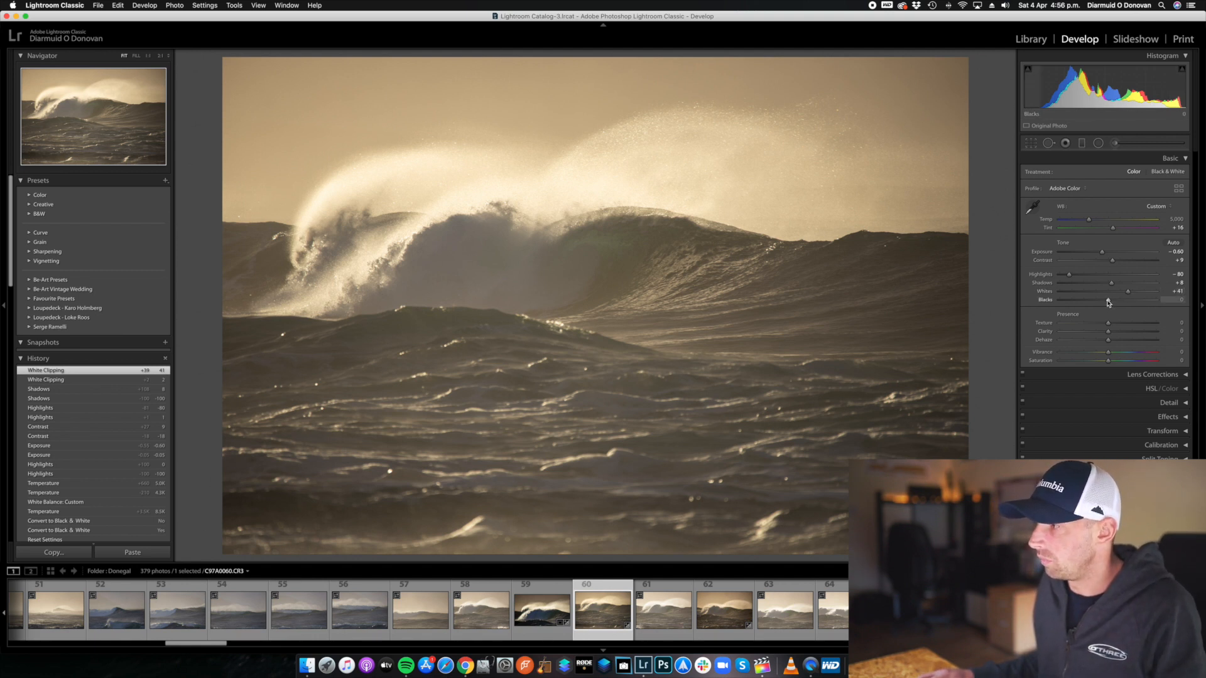
alt+click(1109, 302)
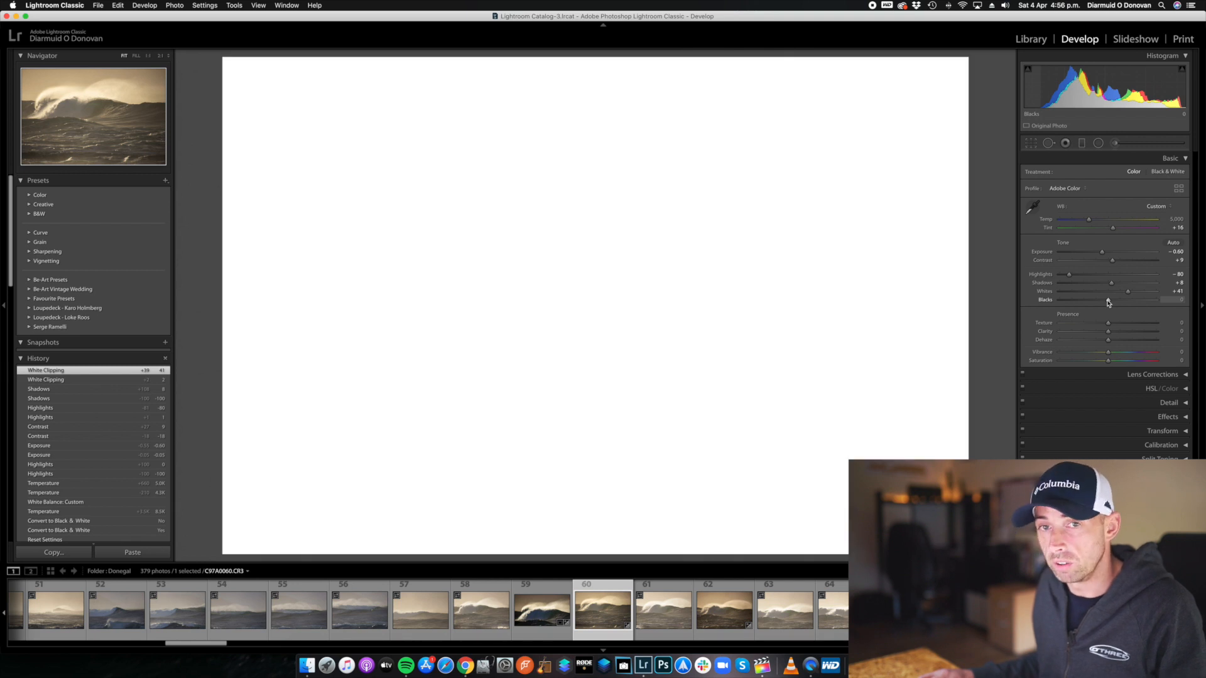
drag(1109, 302, 1083, 302)
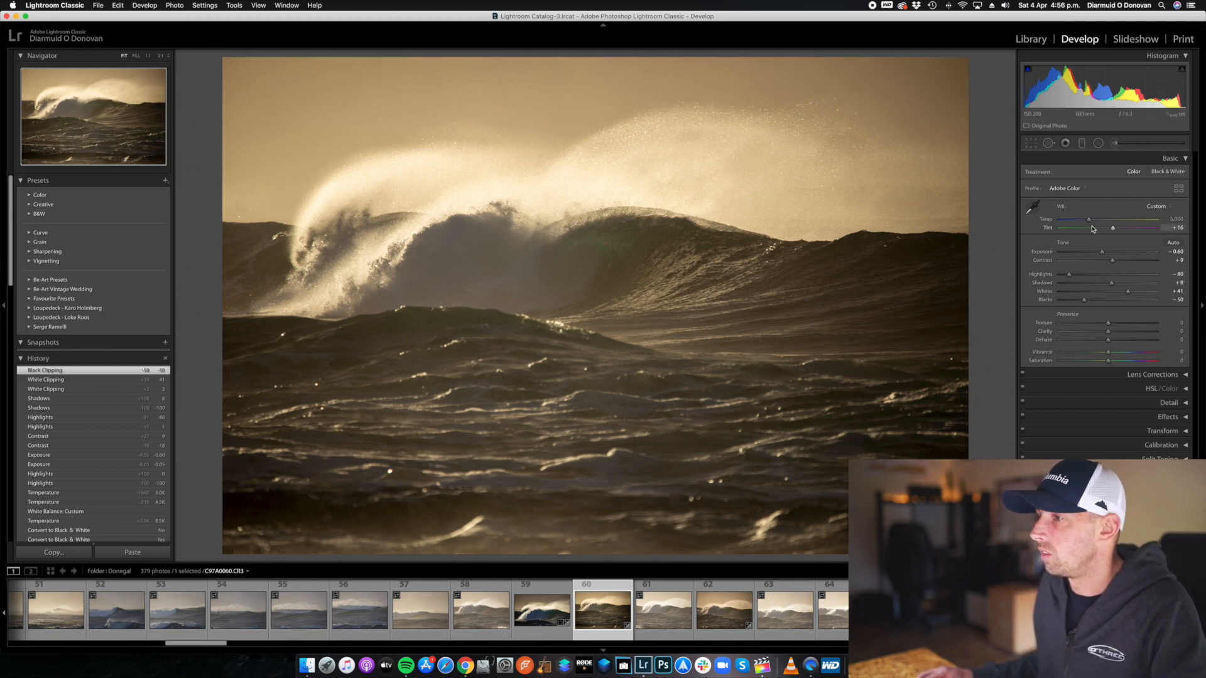
Cool the white balance temperature to 4,500 and lower Exposure to -0.75.
drag(1089, 221, 1083, 221)
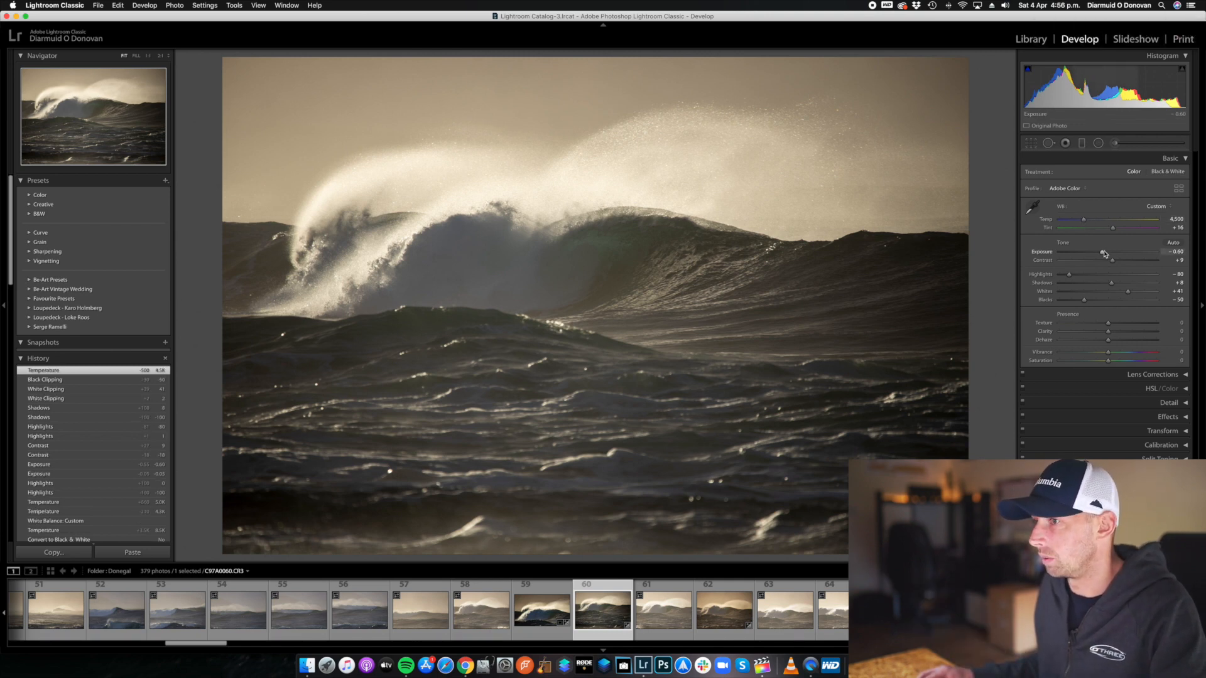
drag(1103, 254, 1101, 254)
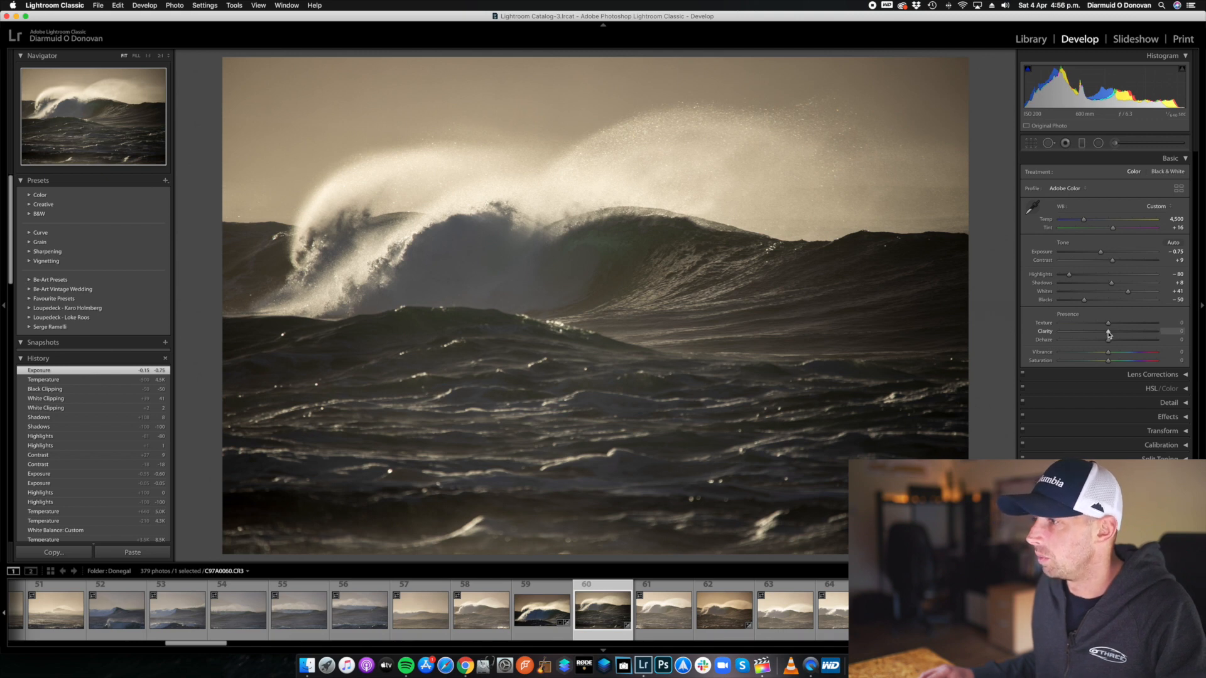
Try Clarity at +100 and at -100, and bring it back to -2.
drag(1110, 333, 1110, 333)
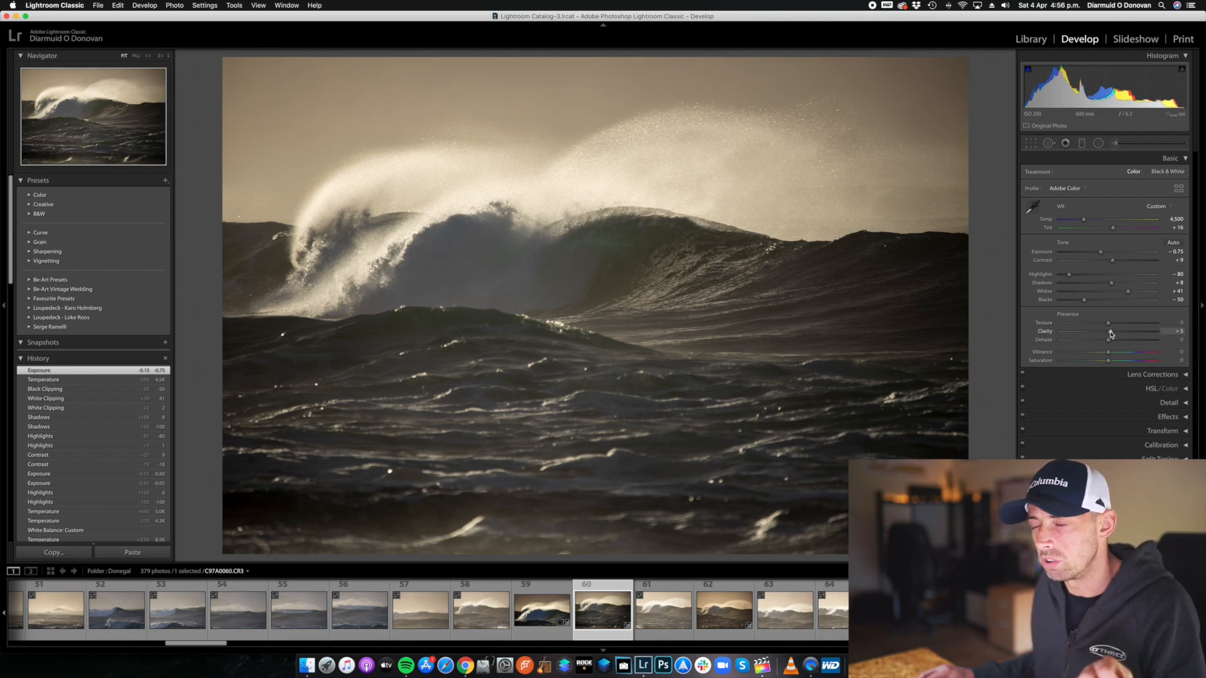
drag(1110, 334, 1197, 337)
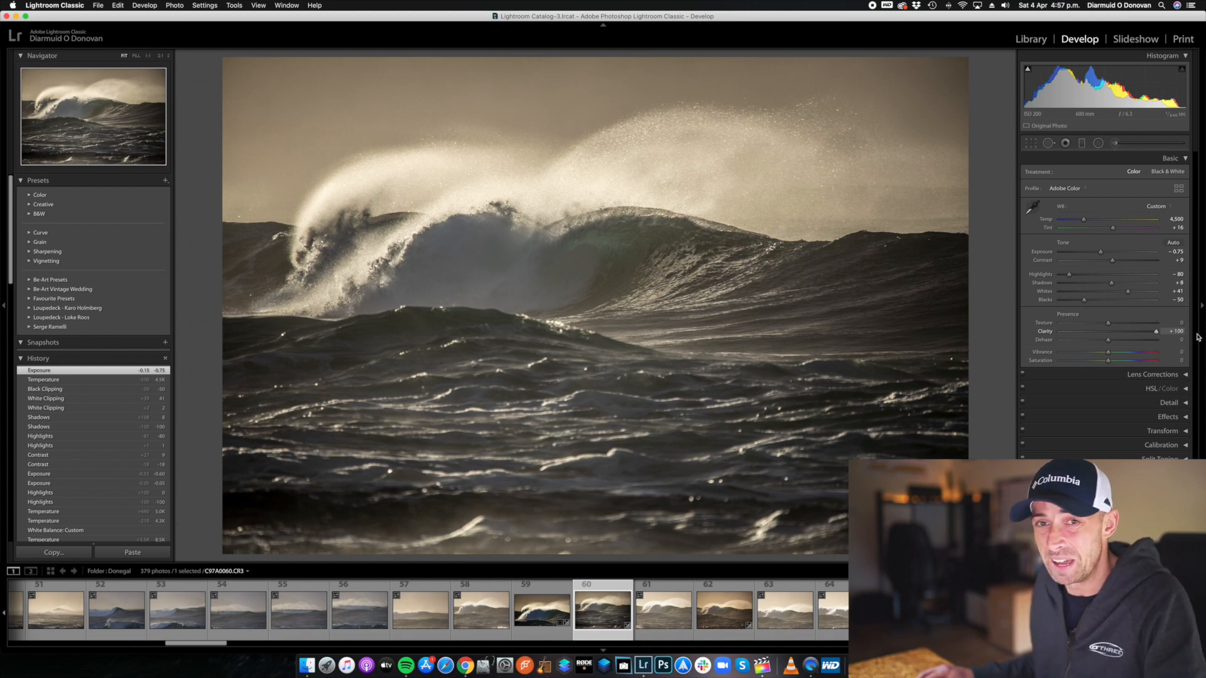
drag(1198, 337, 1041, 341)
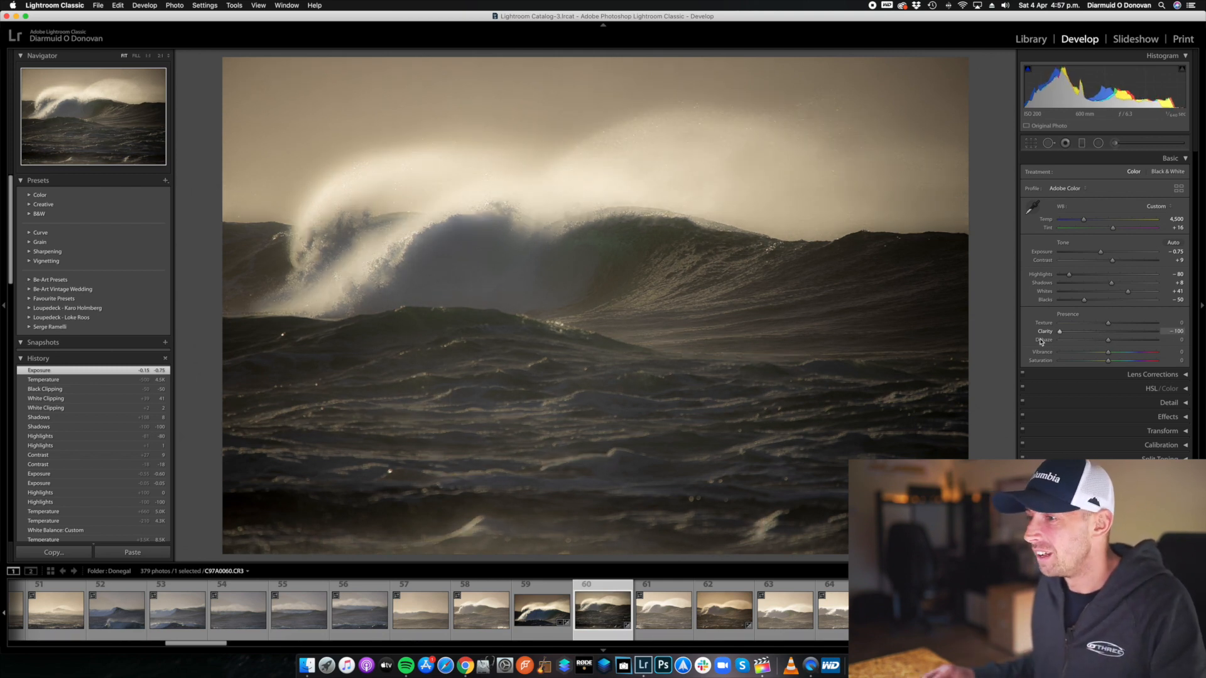
drag(1041, 341, 1091, 342)
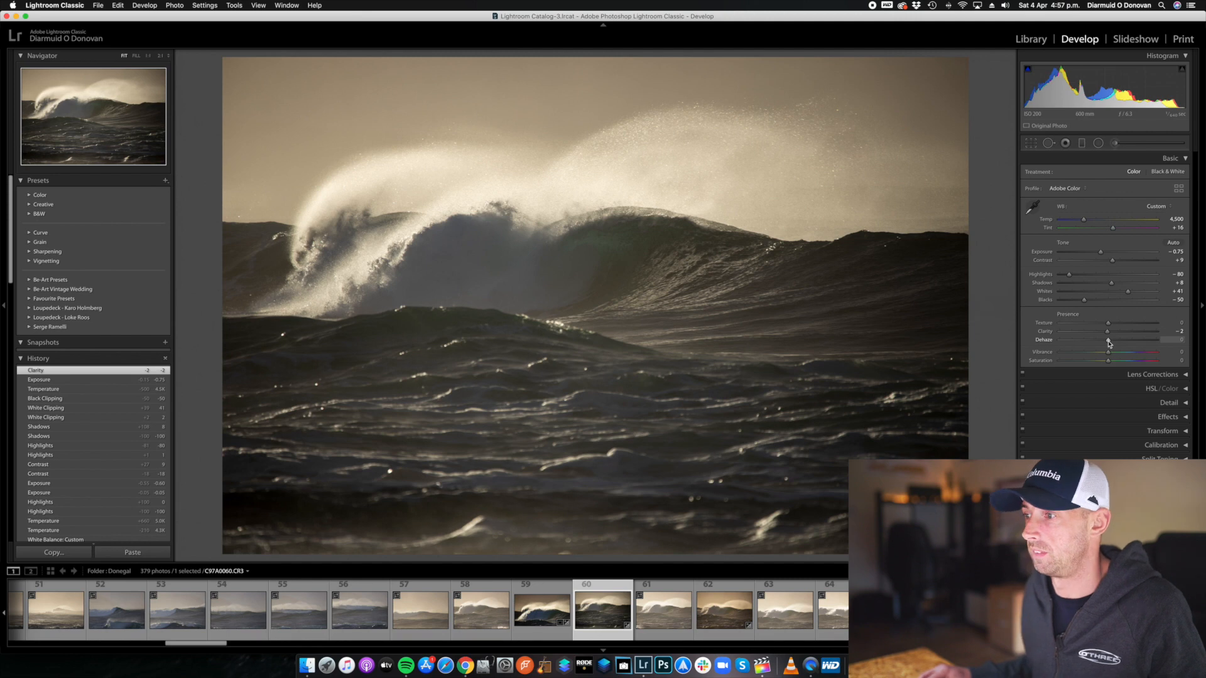
Try Dehaze at -100, +29 and -2, and reset both Dehaze and Clarity to 0.
drag(1109, 341, 980, 340)
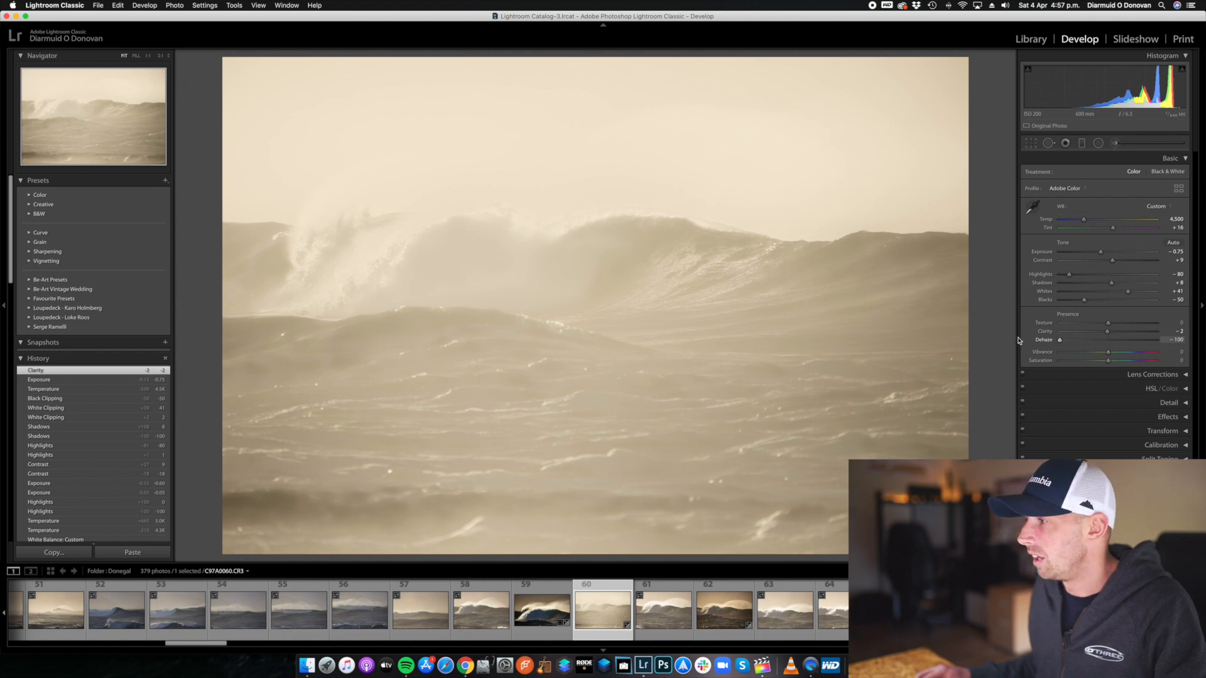
drag(1063, 342, 1122, 341)
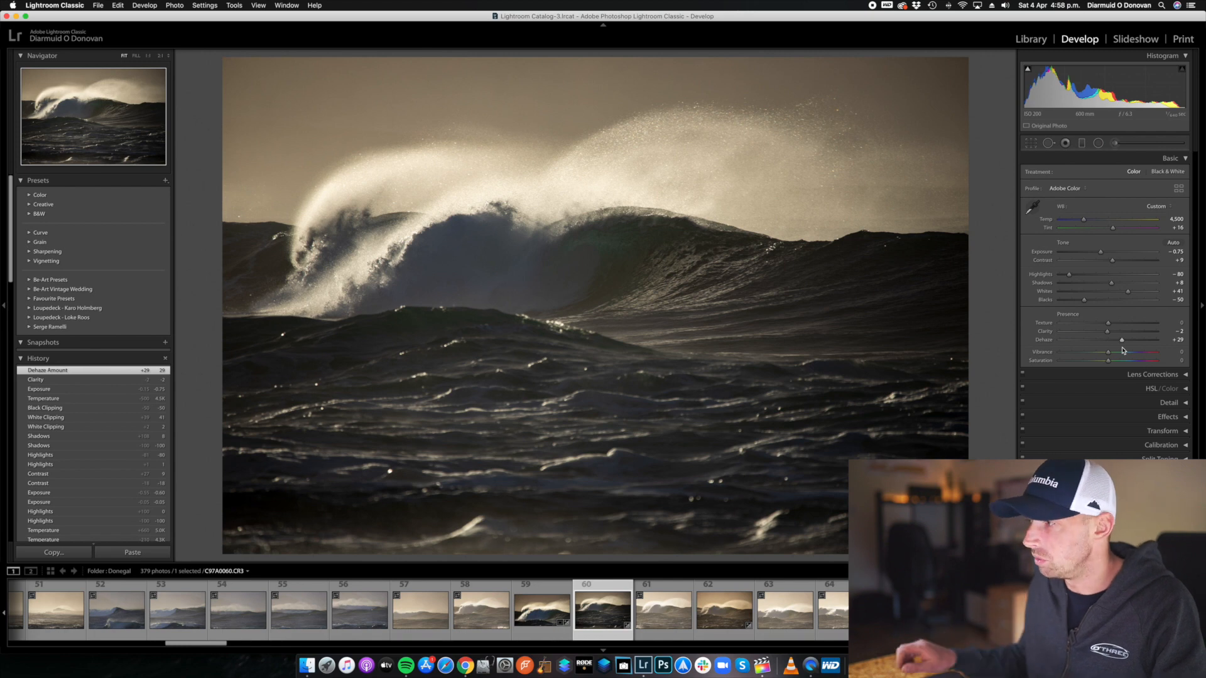
drag(1123, 345, 1108, 343)
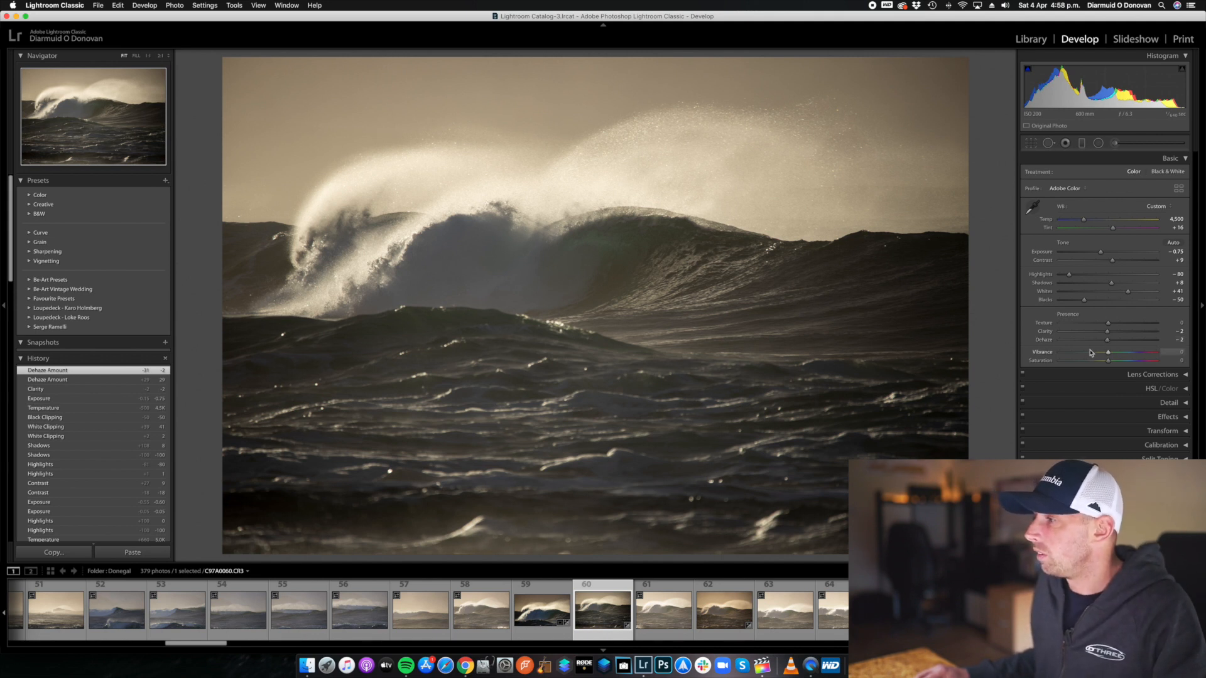
double_click(1054, 342)
double_click(1051, 333)
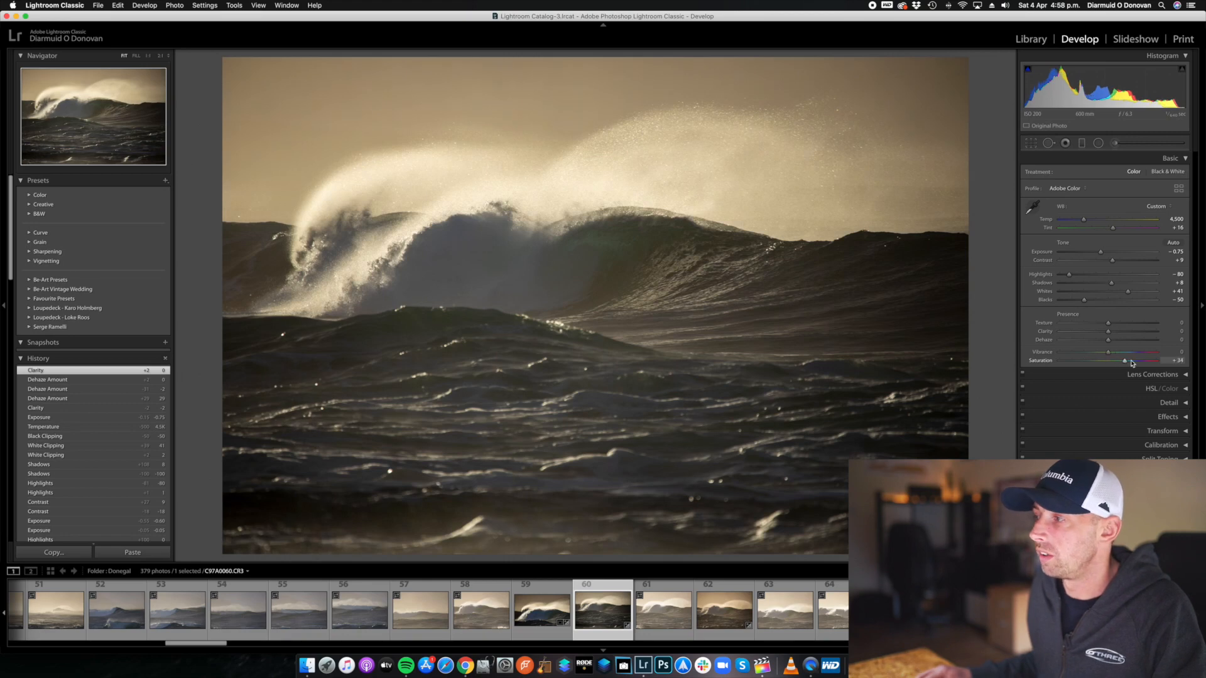
Try stronger Vibrance on the photo, settle it at +19, and reset Saturation to 0.
drag(1132, 363, 1184, 365)
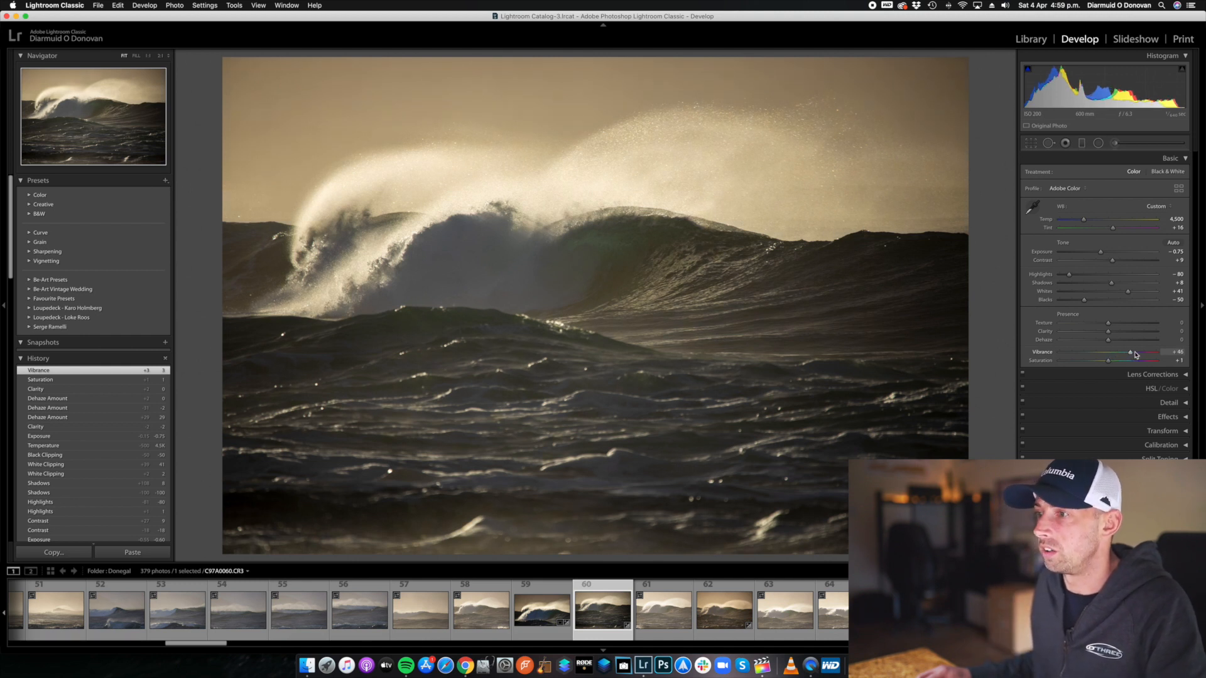
drag(1133, 355, 1141, 354)
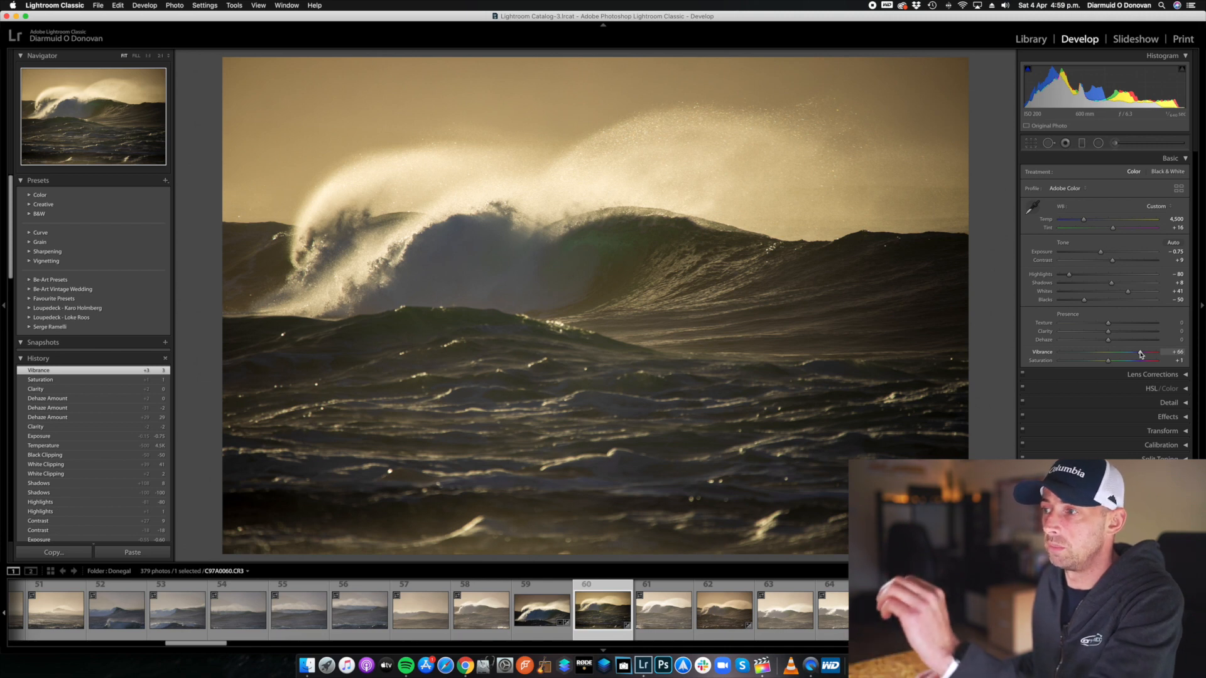
drag(1141, 355, 1142, 355)
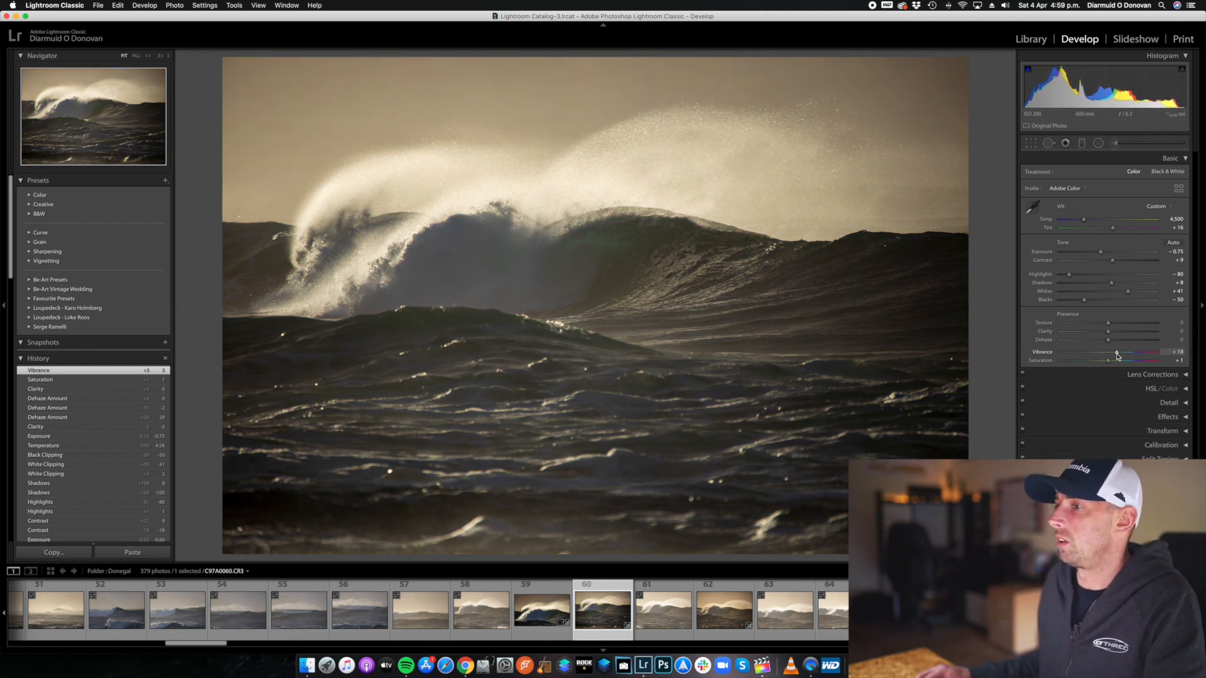
drag(1119, 356, 1117, 356)
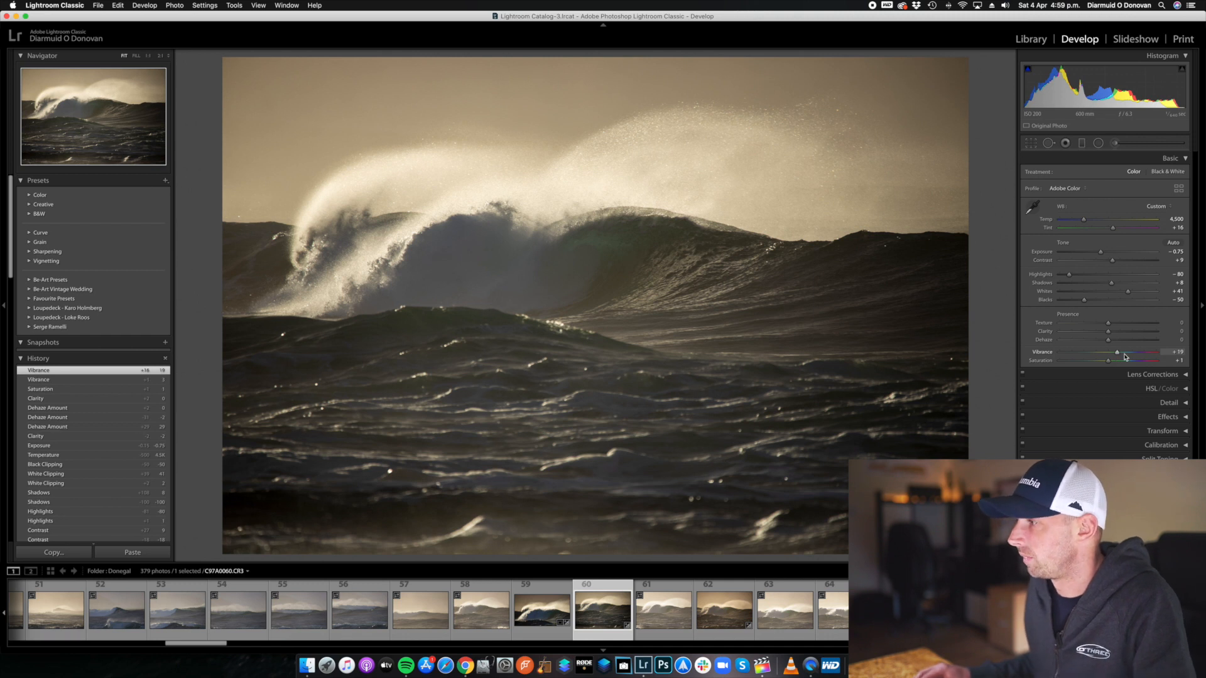
double_click(1043, 362)
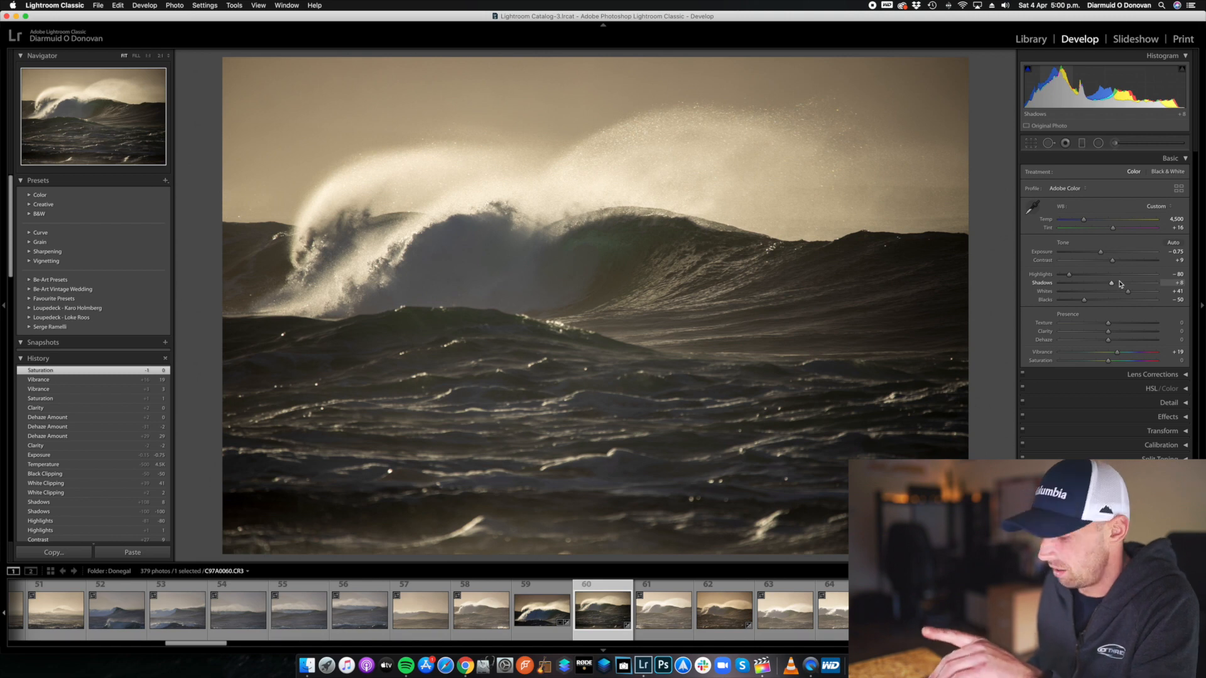
Compare the wave photo's before and after versions twice, ending on the edited version.
key(backslash)
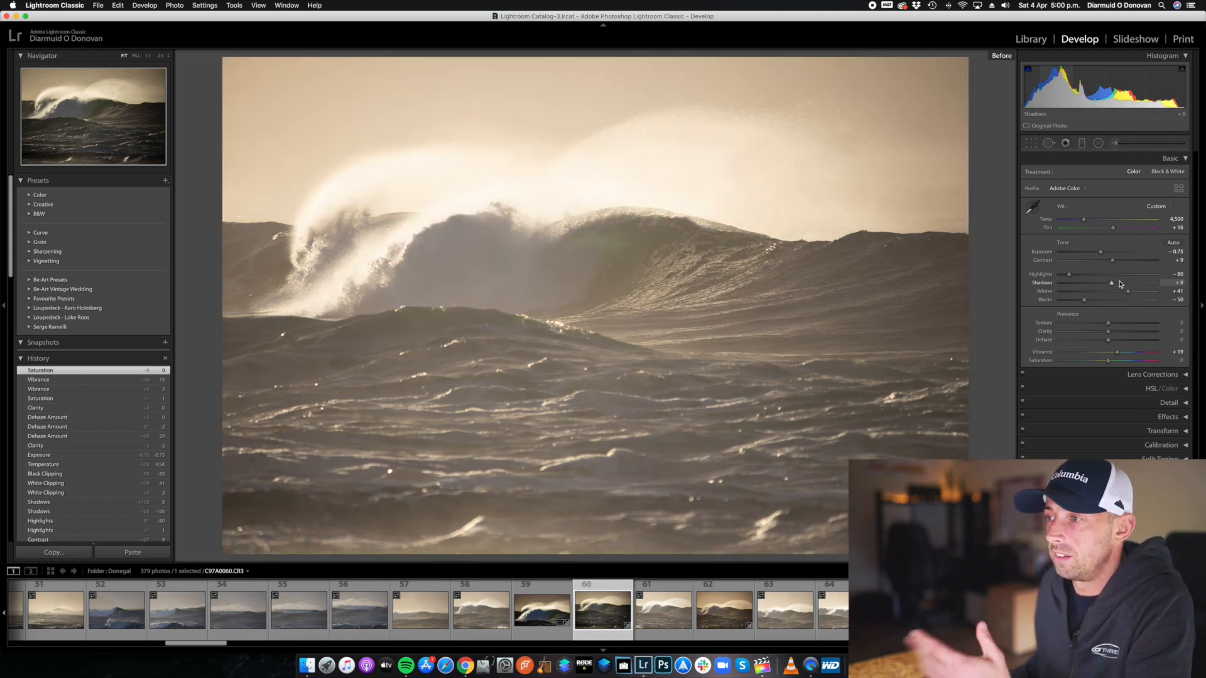
key(backslash)
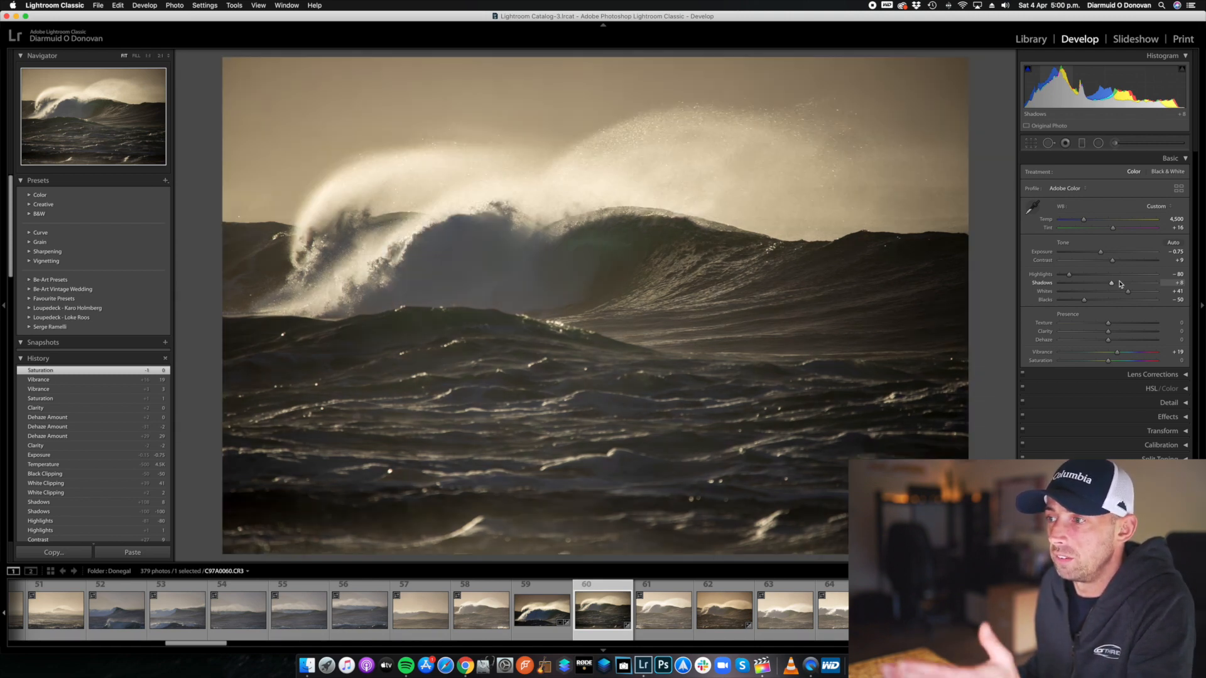
key(backslash)
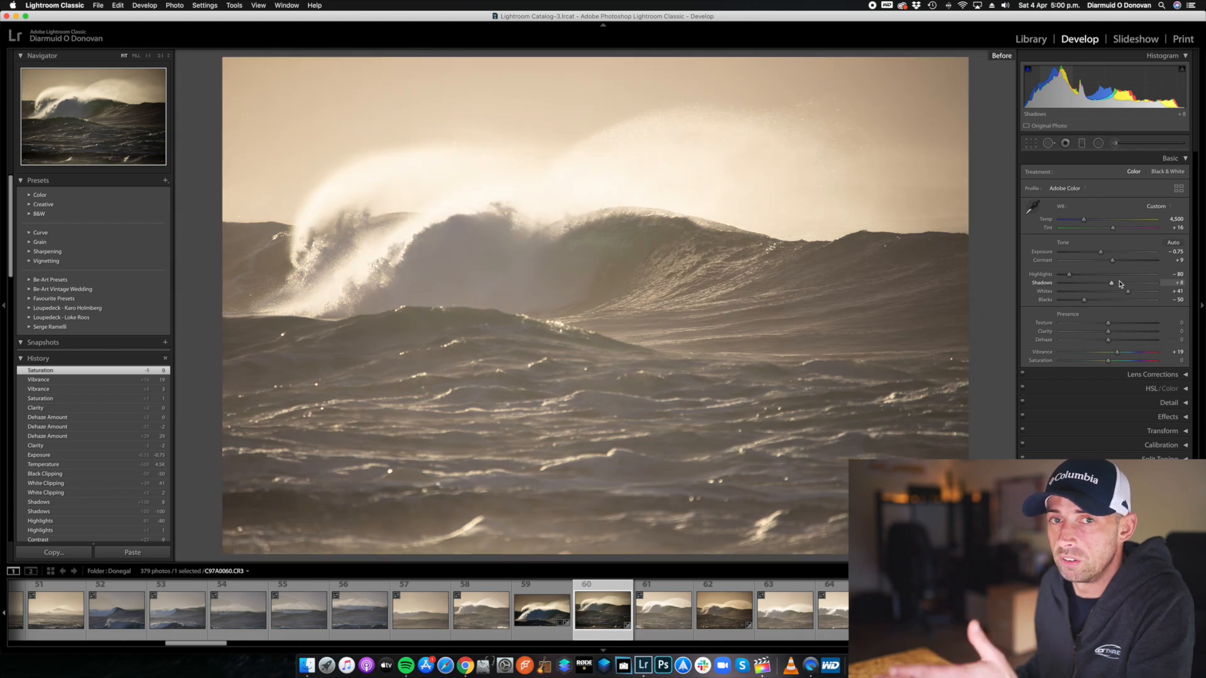
key(backslash)
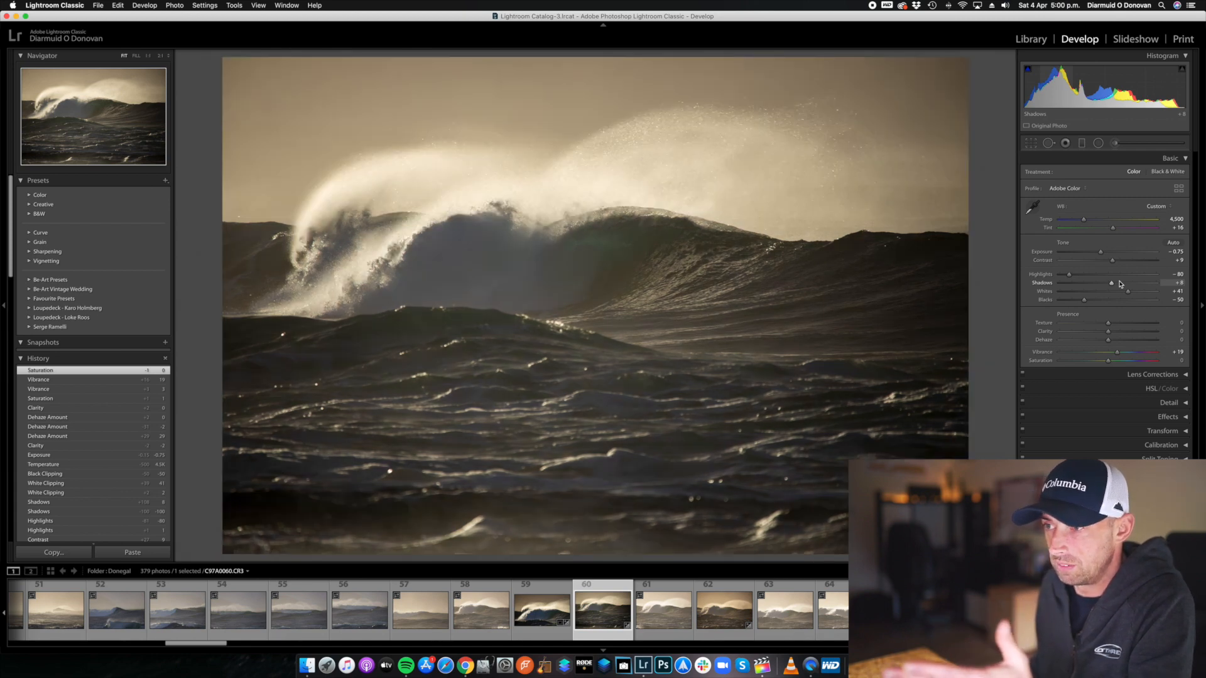